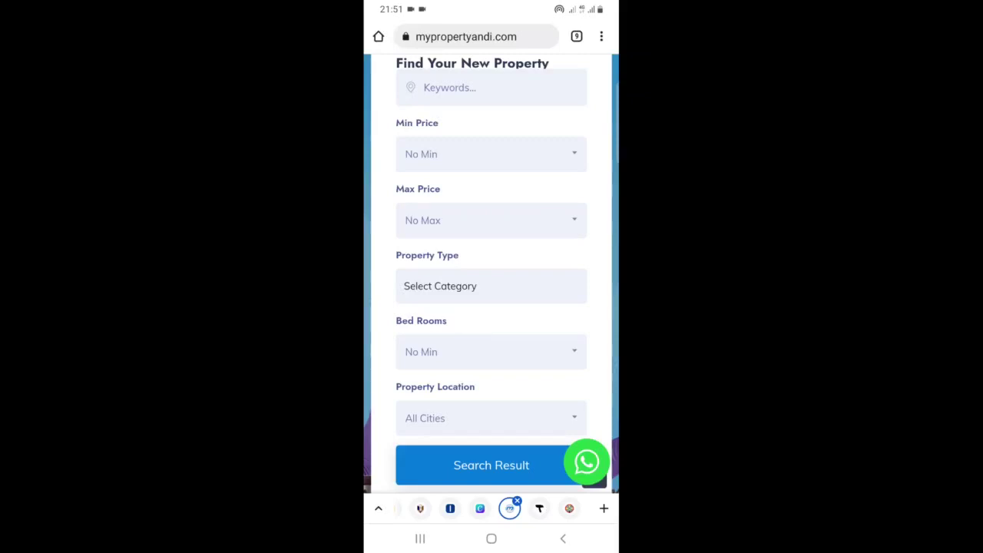
Step: Scroll up and down through the website to look it over
scroll(492, 276, "down", 5)
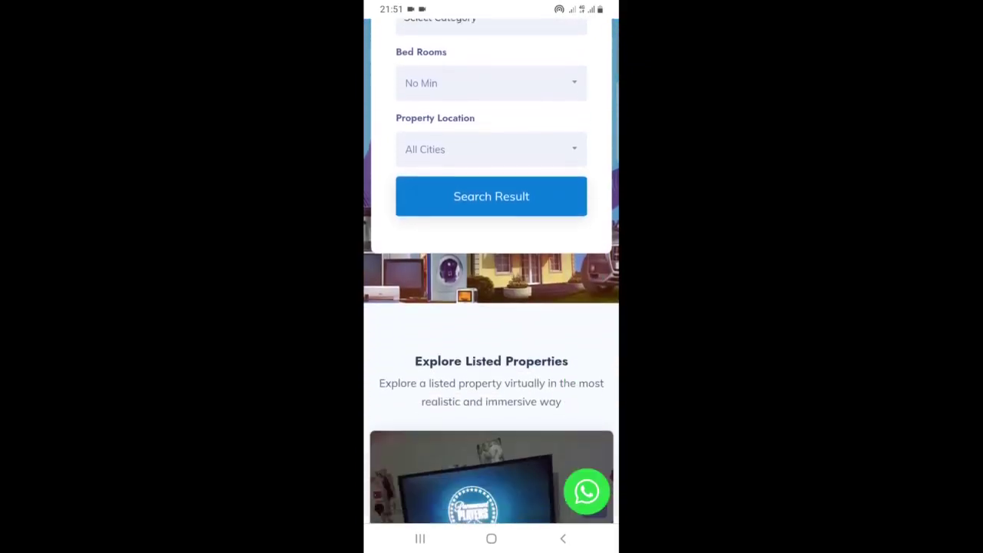
scroll(492, 277, "down", 3)
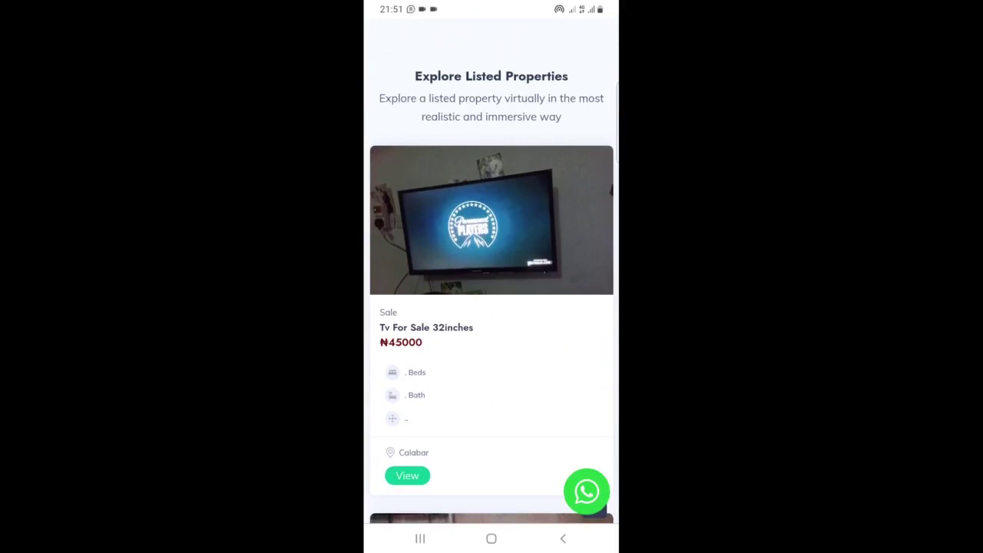
scroll(491, 277, "down", 3)
scroll(492, 276, "up", 8)
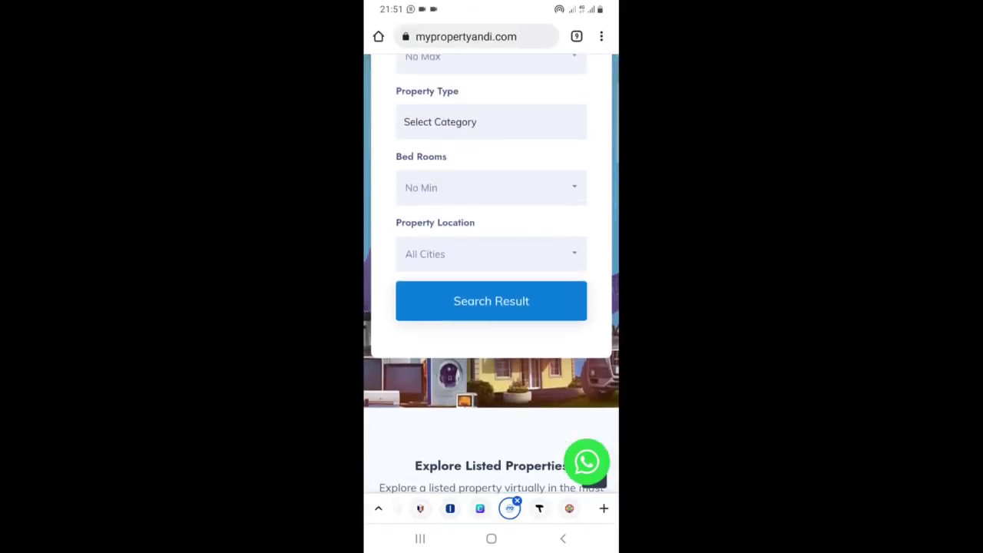
scroll(492, 276, "down", 3)
scroll(492, 277, "up", 5)
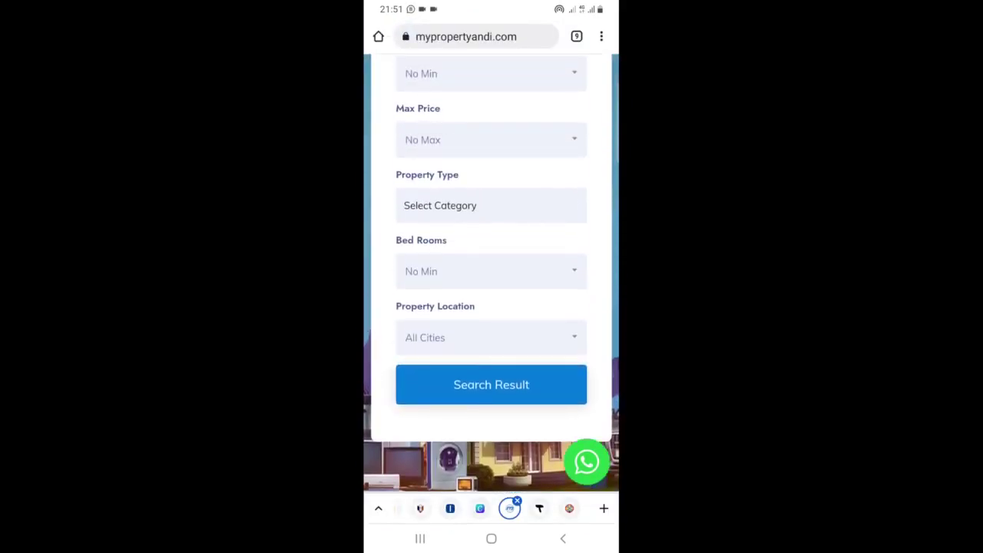
scroll(492, 276, "down", 2)
scroll(492, 277, "up", 5)
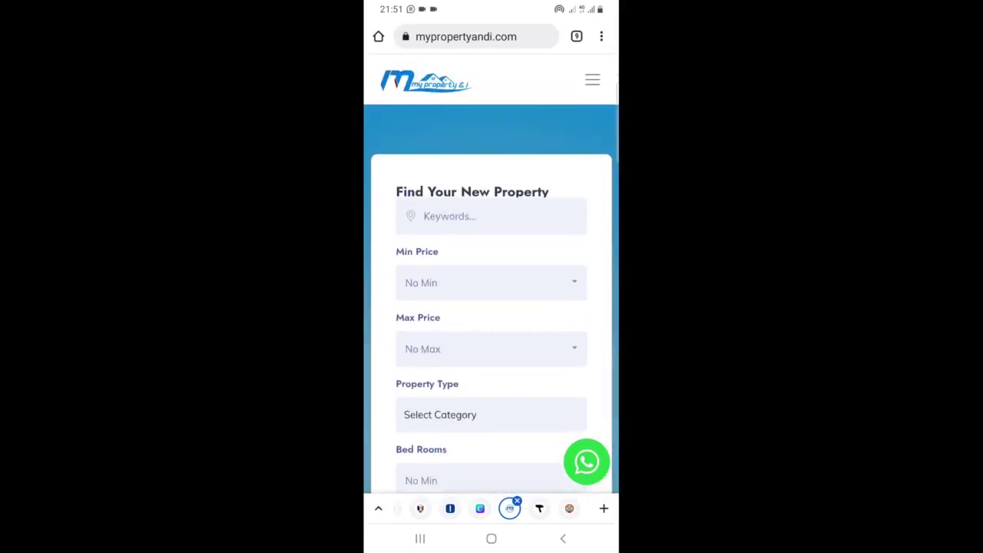
scroll(492, 277, "down", 2)
scroll(492, 277, "down", 1)
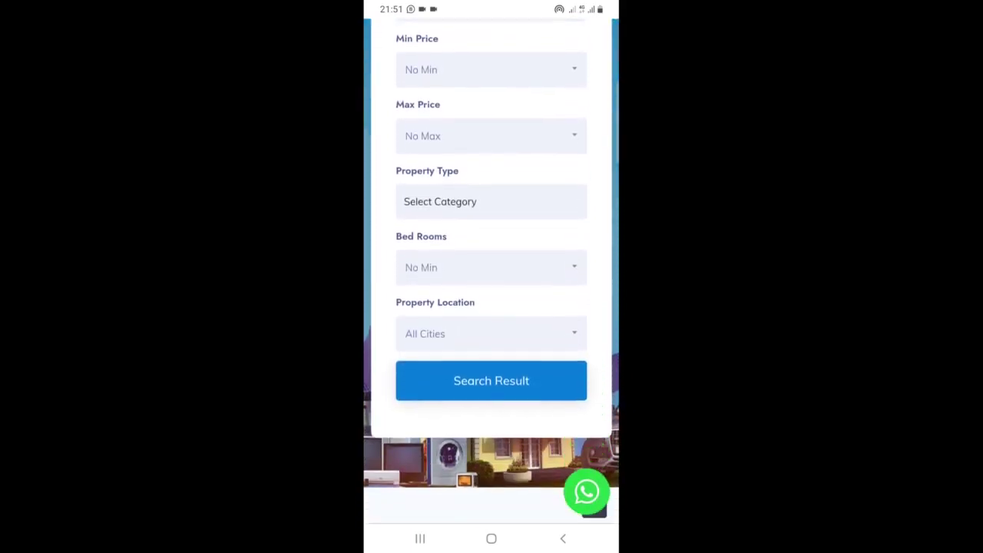
scroll(492, 277, "up", 2)
scroll(491, 277, "down", 2)
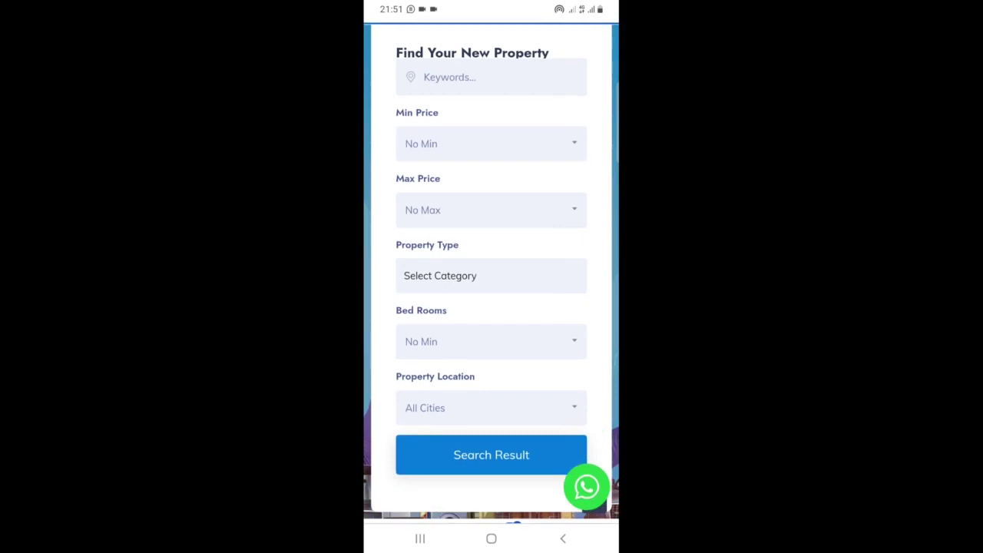
scroll(492, 276, "up", 3)
scroll(491, 277, "down", 1)
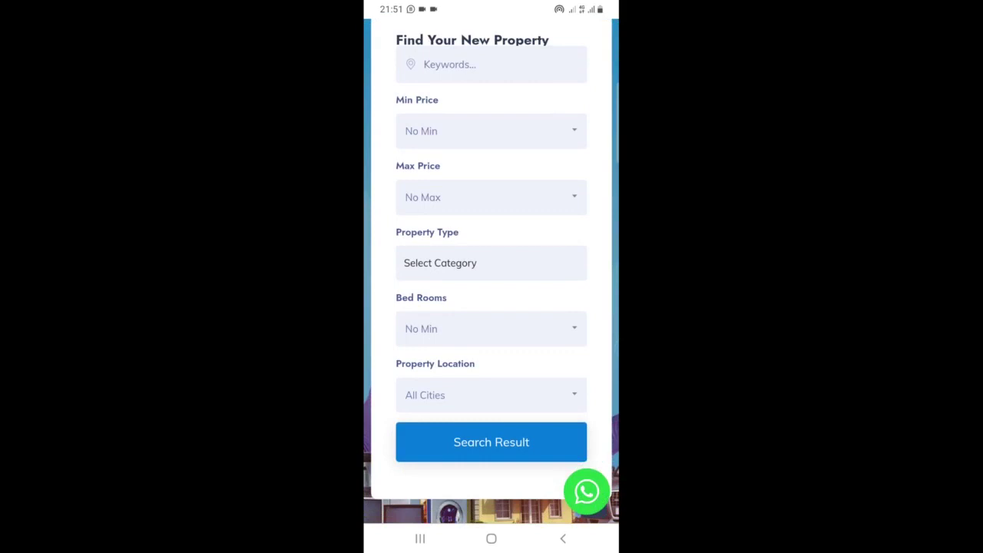
scroll(492, 276, "down", 2)
scroll(492, 277, "up", 3)
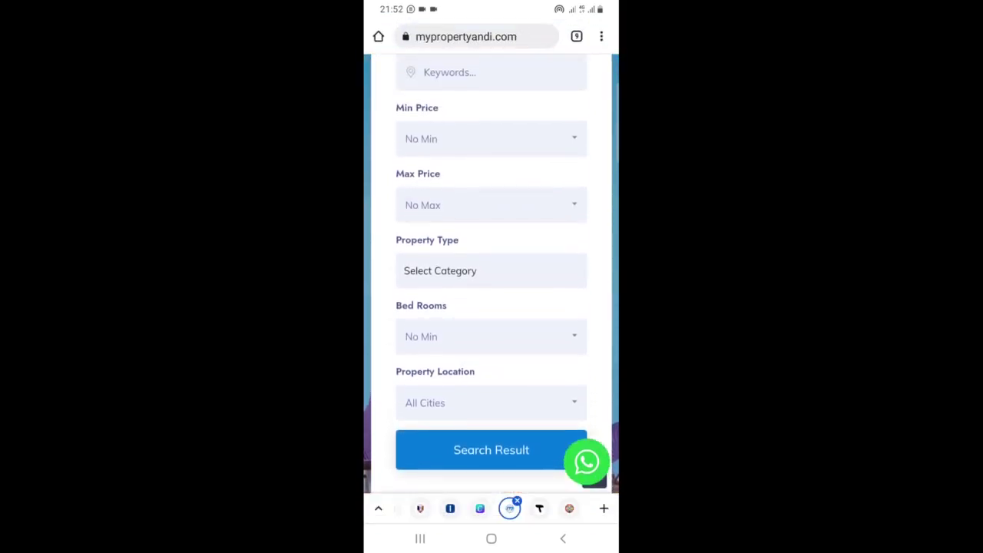
scroll(491, 276, "down", 4)
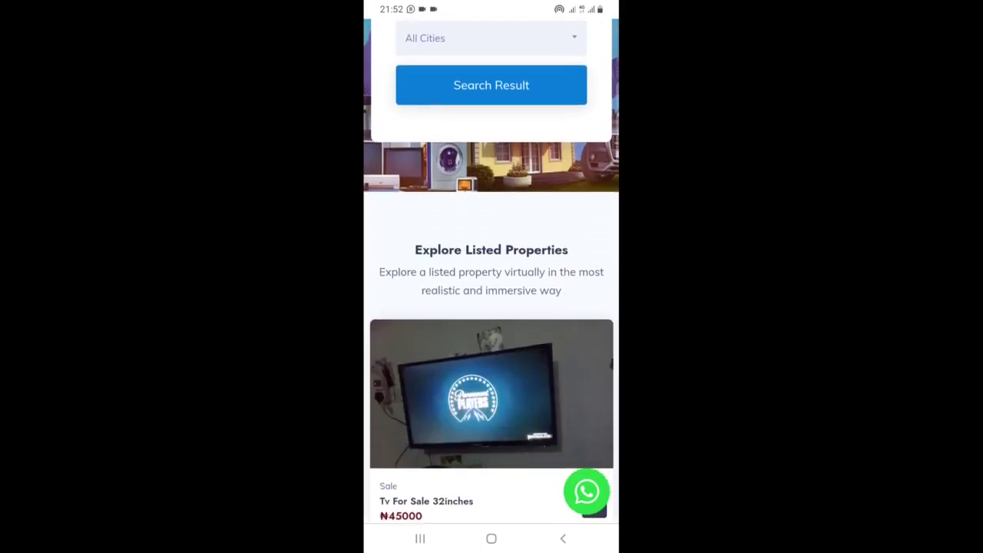
scroll(492, 277, "down", 5)
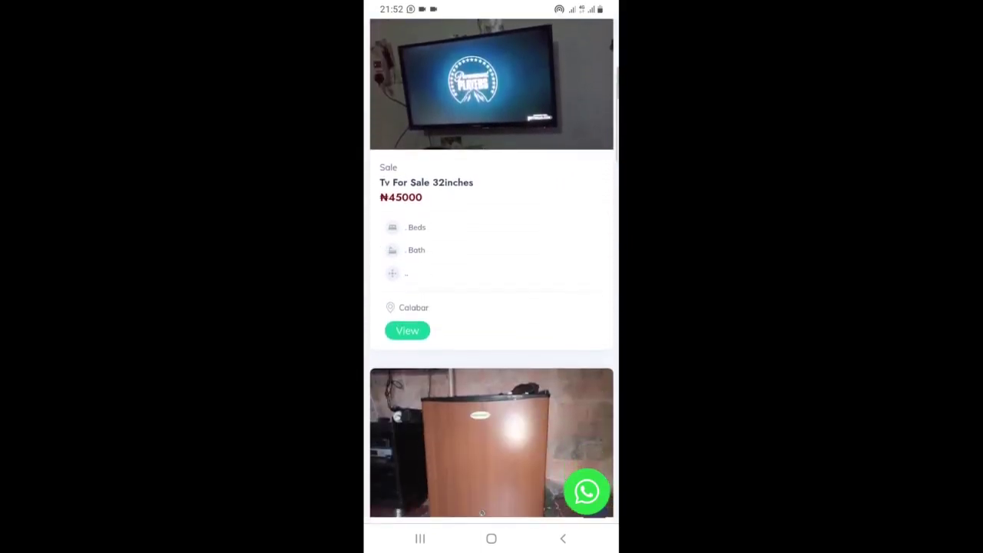
scroll(492, 277, "down", 6)
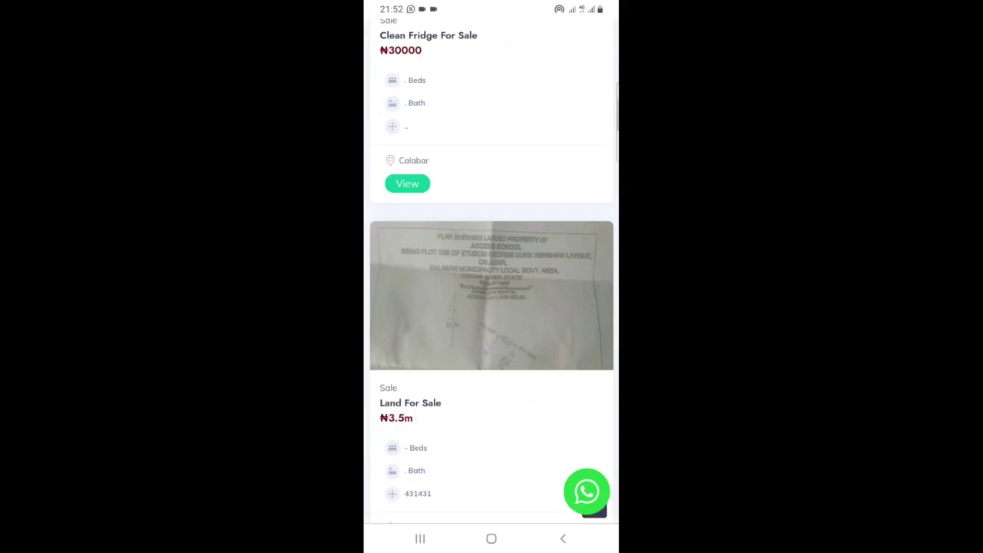
scroll(492, 277, "down", 2)
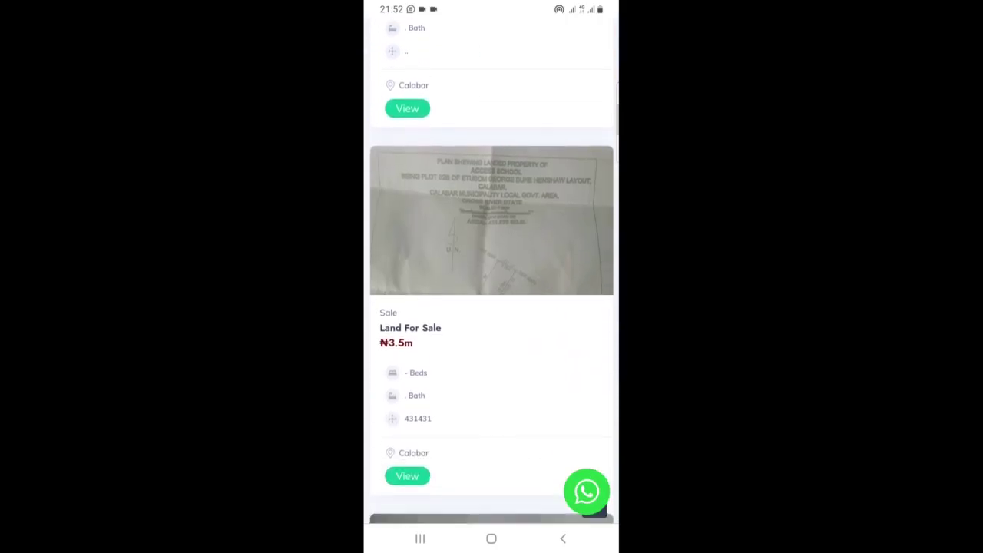
scroll(492, 276, "up", 8)
scroll(491, 277, "down", 1)
scroll(492, 277, "down", 3)
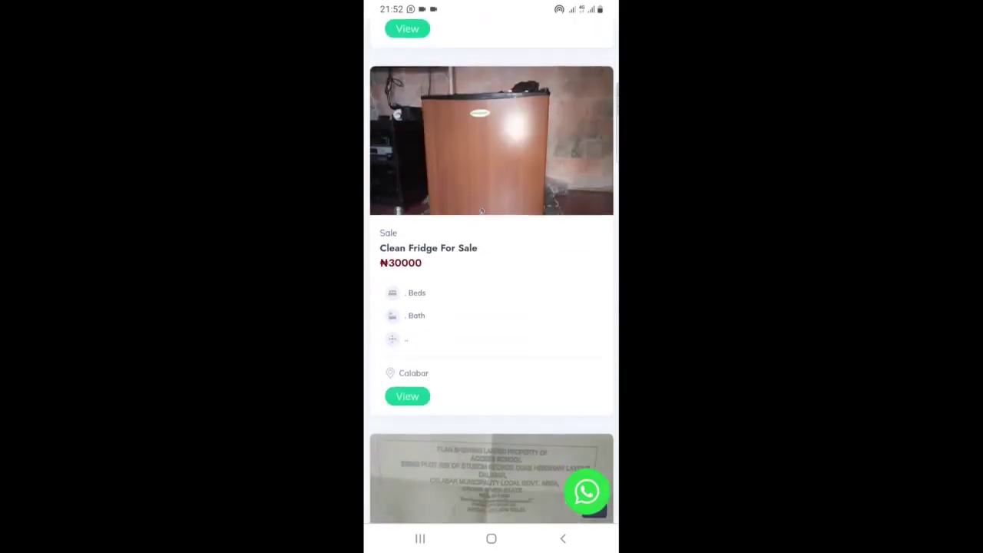
scroll(491, 277, "up", 10)
scroll(491, 276, "down", 3)
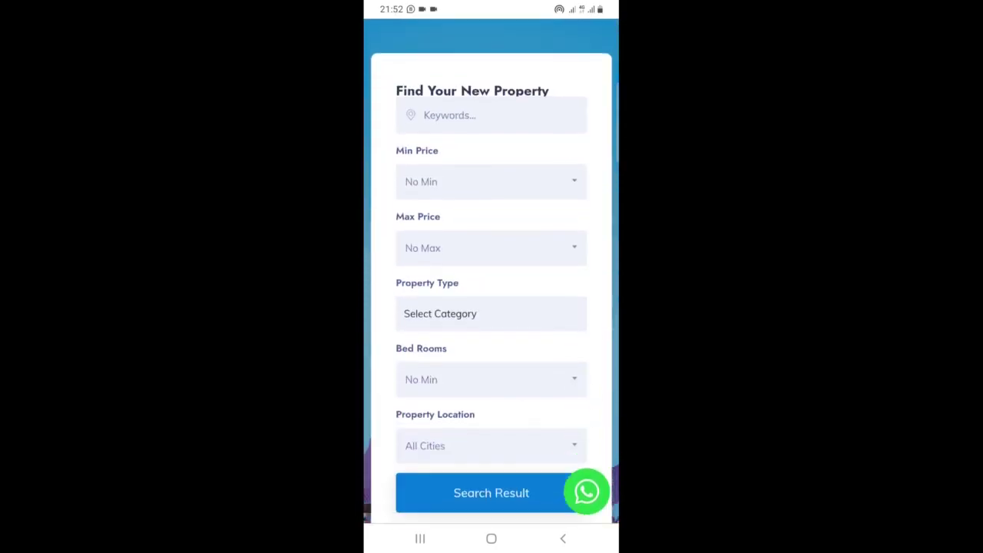
scroll(492, 277, "down", 5)
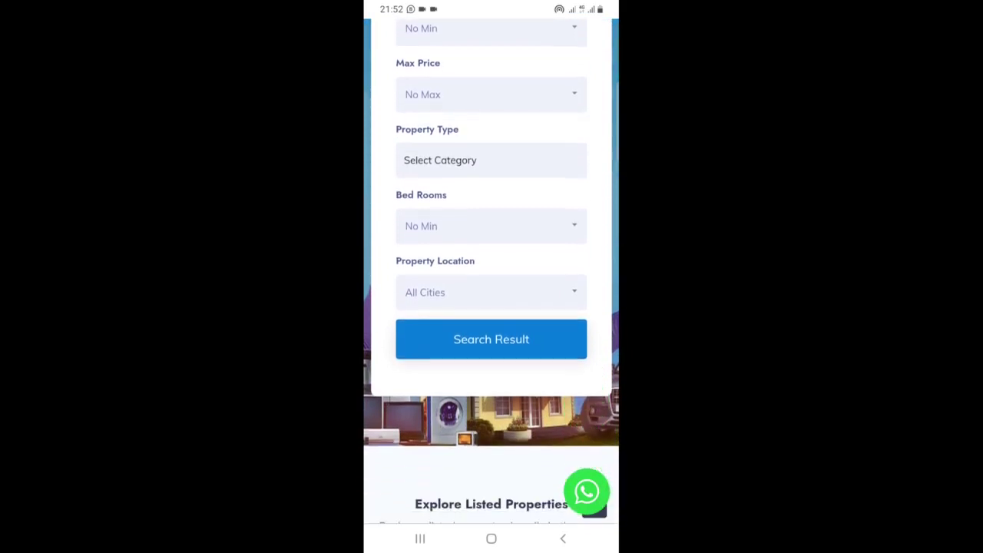
scroll(491, 277, "down", 5)
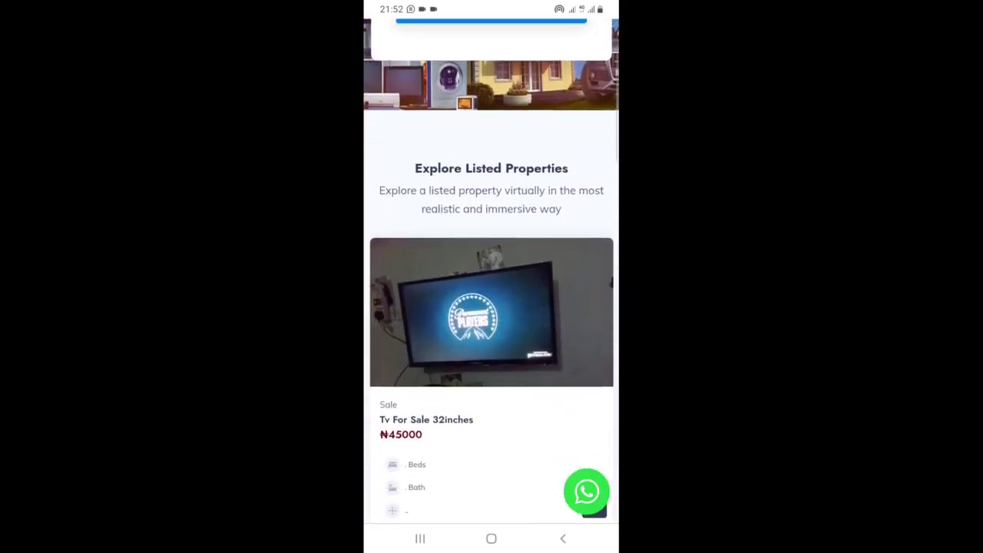
scroll(492, 276, "down", 6)
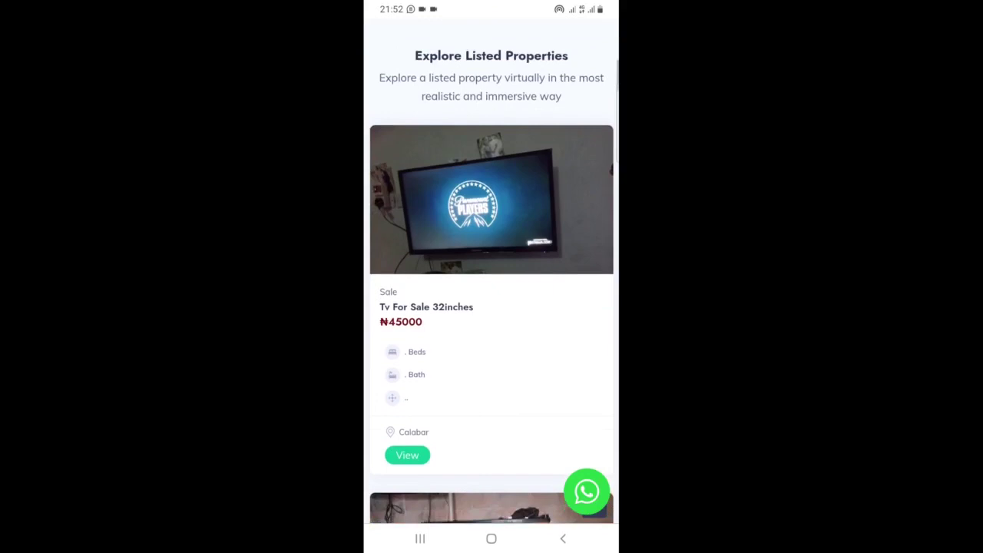
scroll(492, 276, "down", 8)
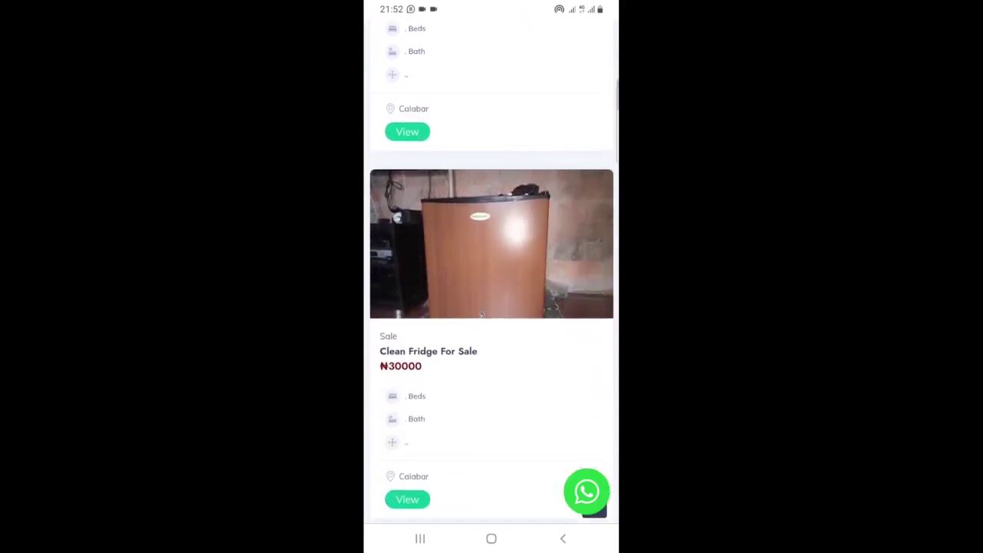
scroll(492, 277, "up", 7)
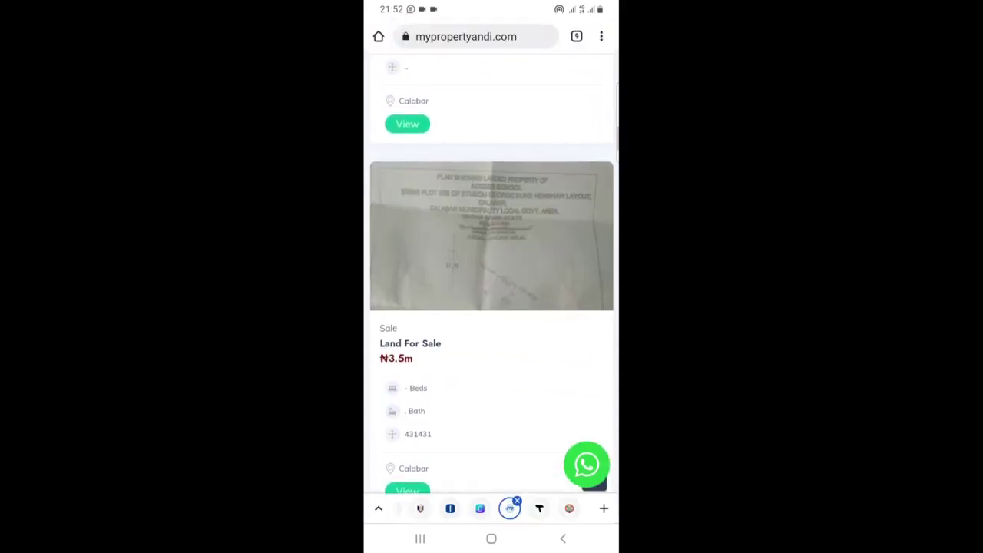
scroll(492, 276, "up", 4)
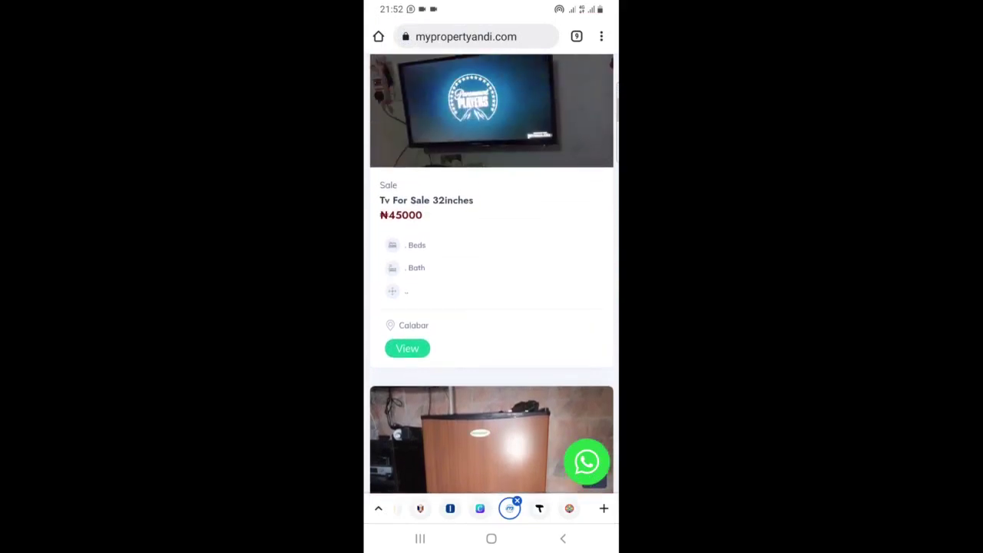
scroll(492, 276, "up", 1)
scroll(491, 277, "up", 5)
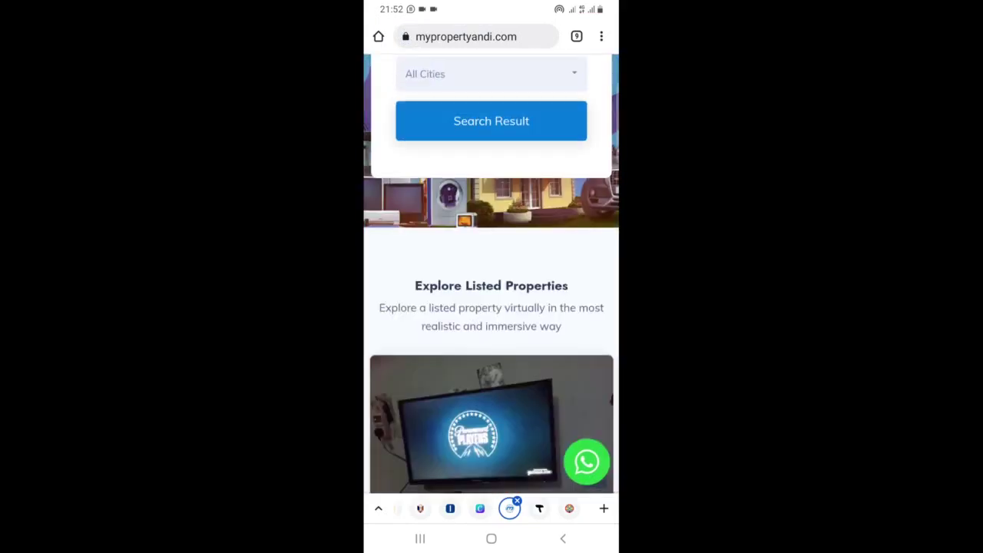
Step: Start a WhatsApp chat with the business from the site, then close it and return
left_click(587, 461)
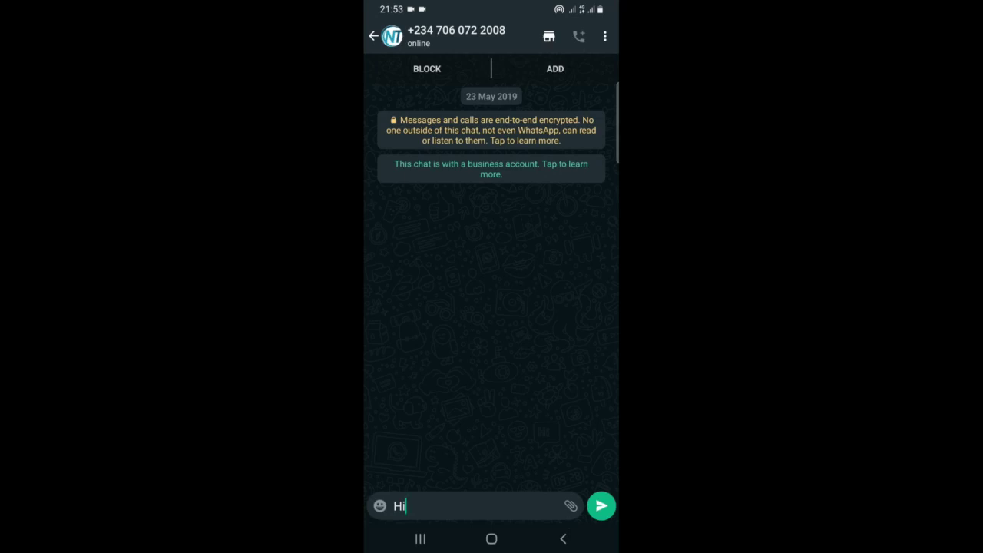
key("Escape")
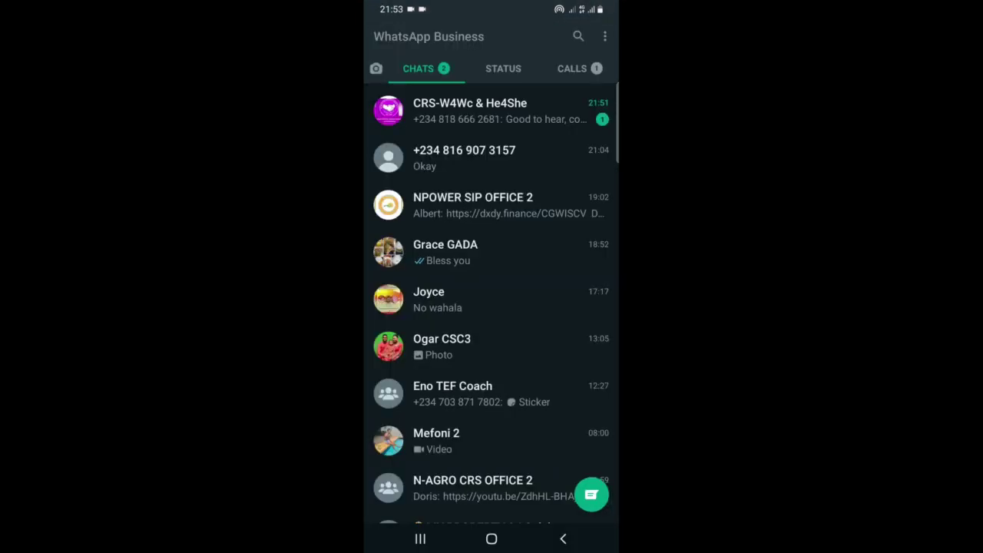
key("Escape")
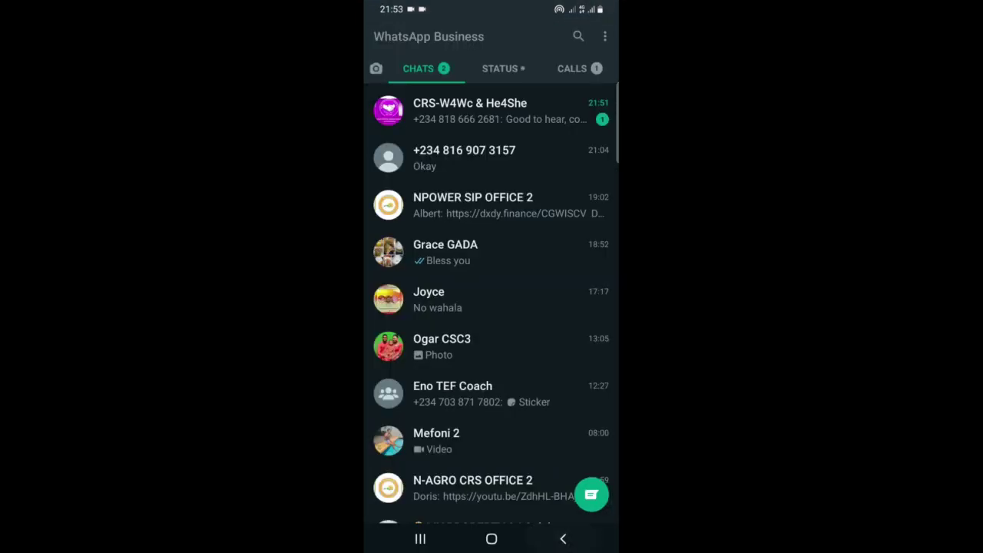
scroll(491, 308, "down", 2)
scroll(492, 308, "up", 10)
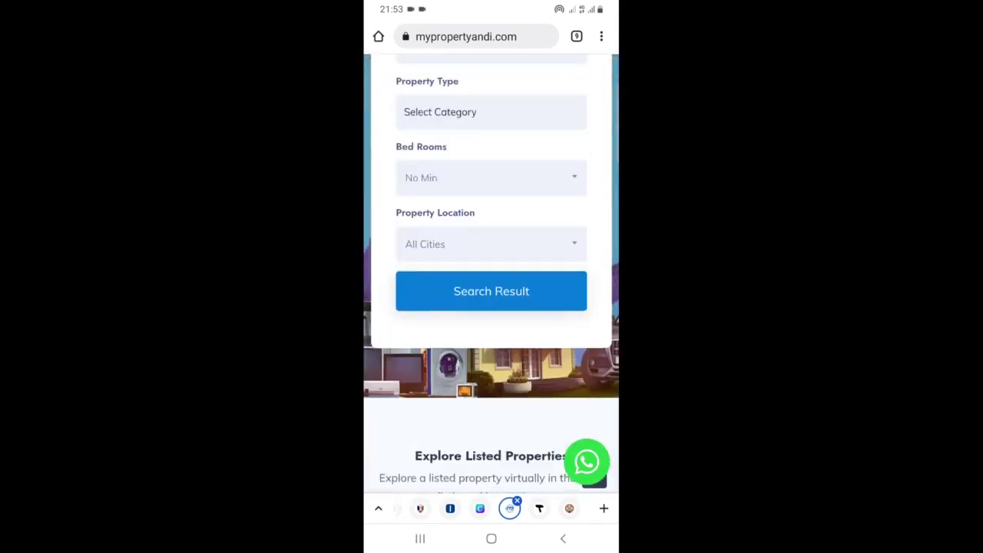
scroll(492, 307, "down", 1)
scroll(492, 307, "down", 2)
scroll(491, 307, "up", 3)
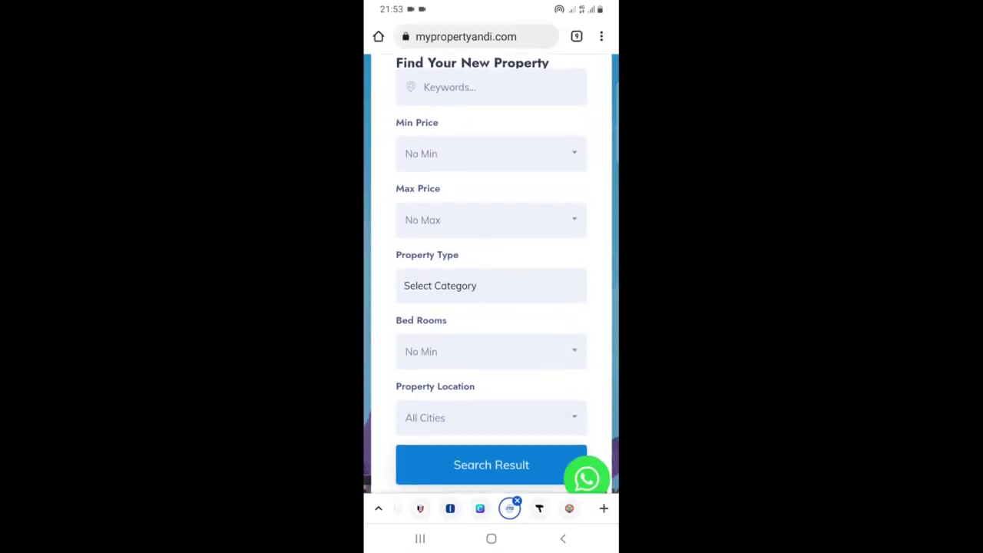
scroll(492, 308, "down", 3)
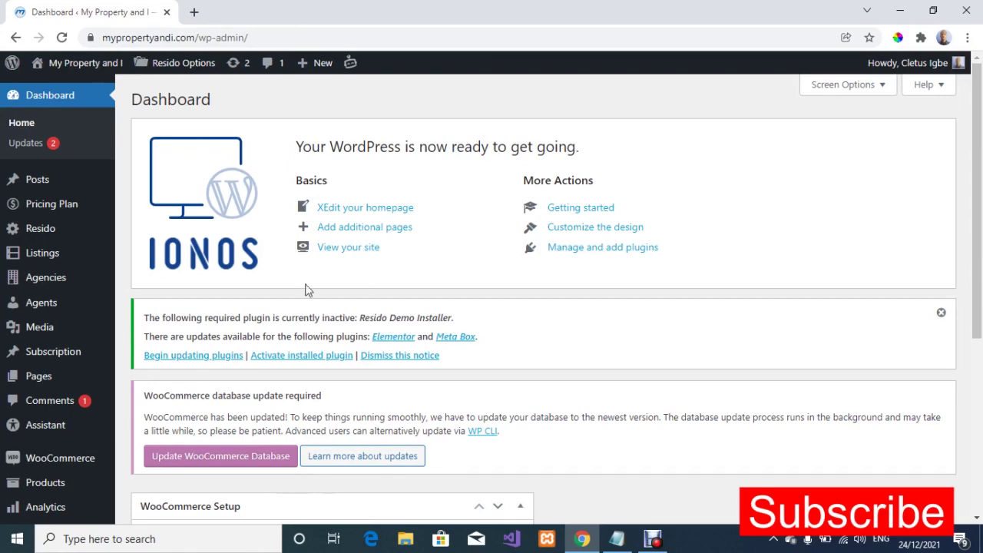
Step: Go to Plugins > Add New and search the plugin directory for 'WP Sticky'
scroll(65, 334, "down", 2)
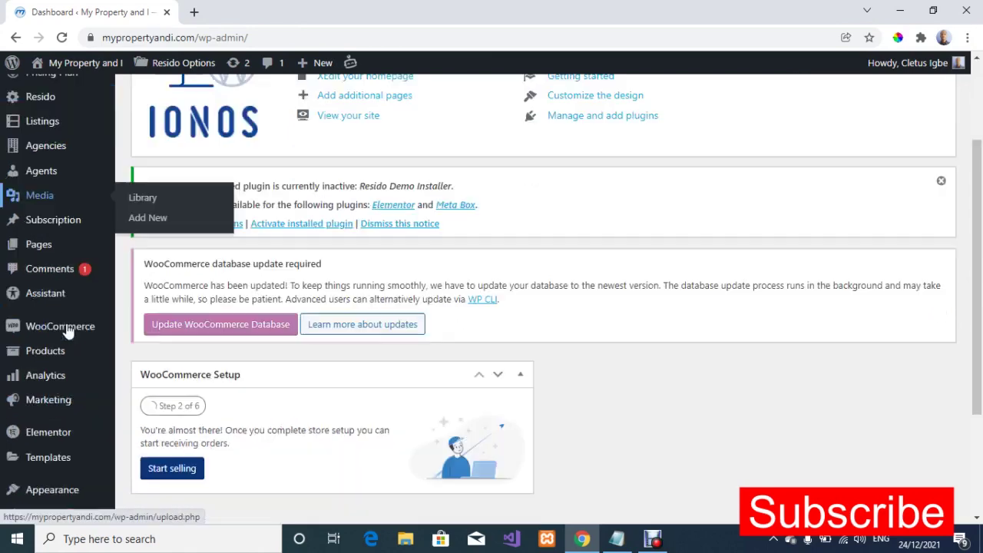
scroll(67, 332, "up", 2)
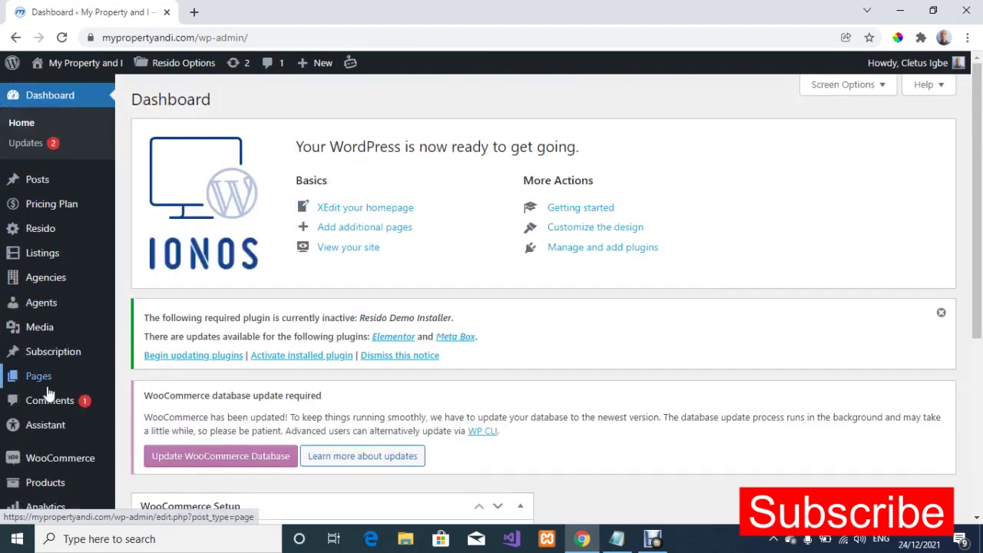
scroll(49, 391, "down", 2)
scroll(49, 390, "down", 2)
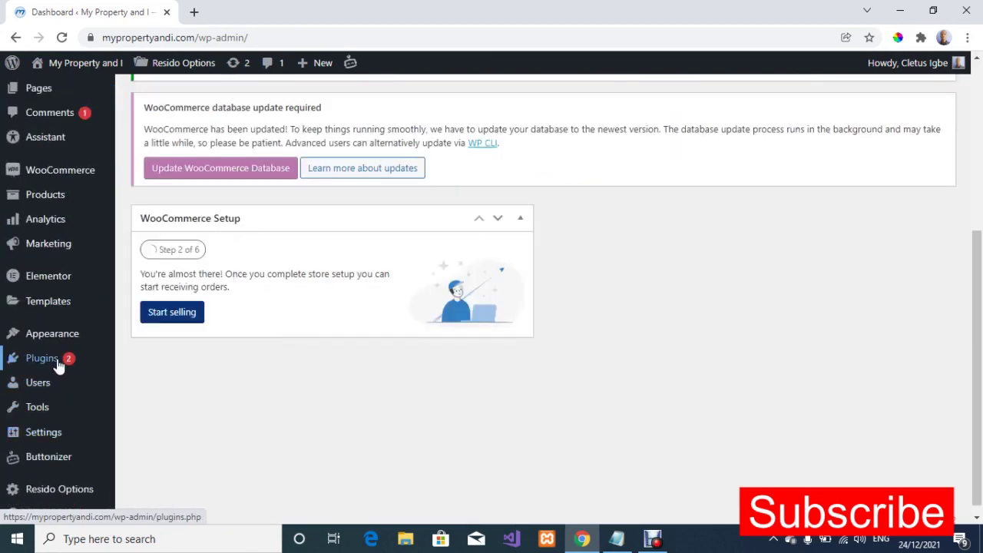
mouse_move(59, 369)
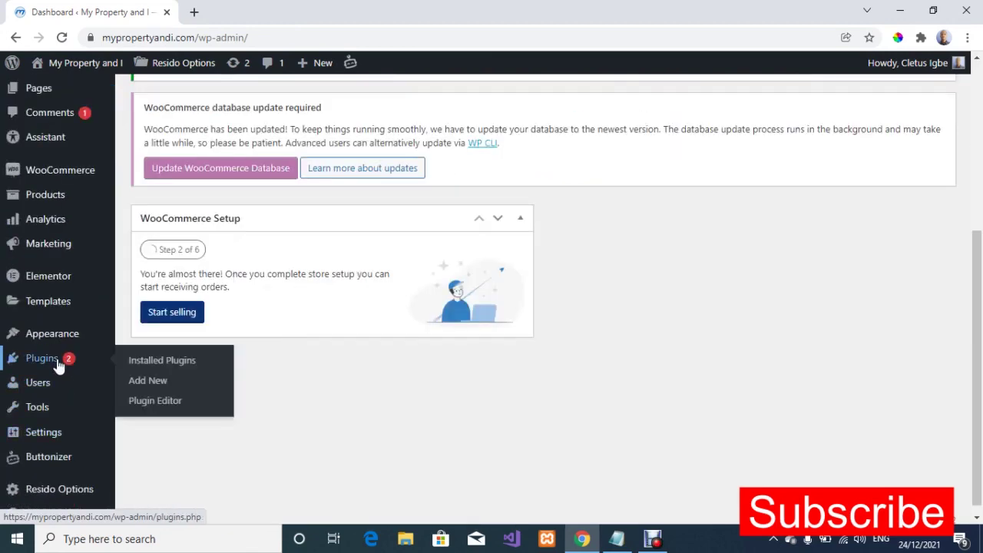
left_click(145, 387)
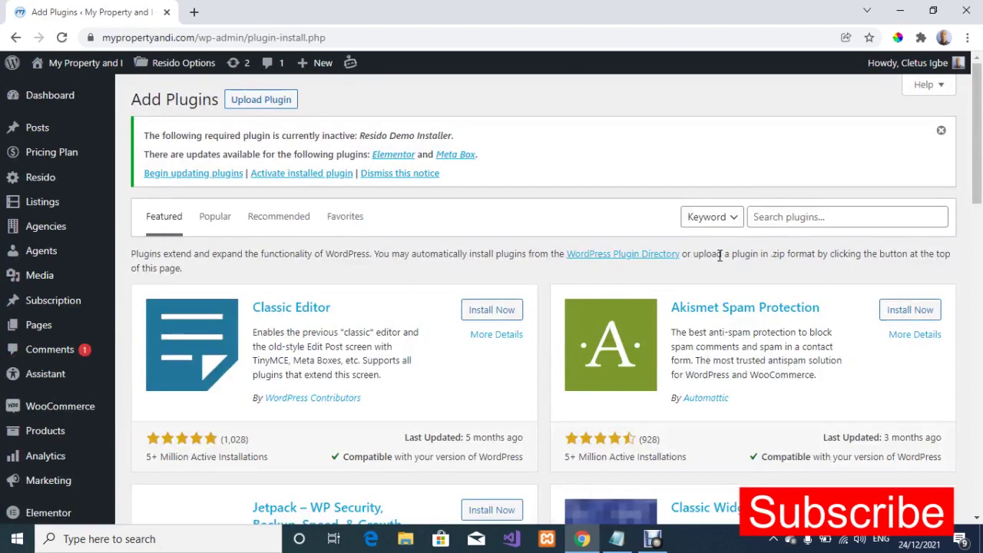
left_click(783, 220)
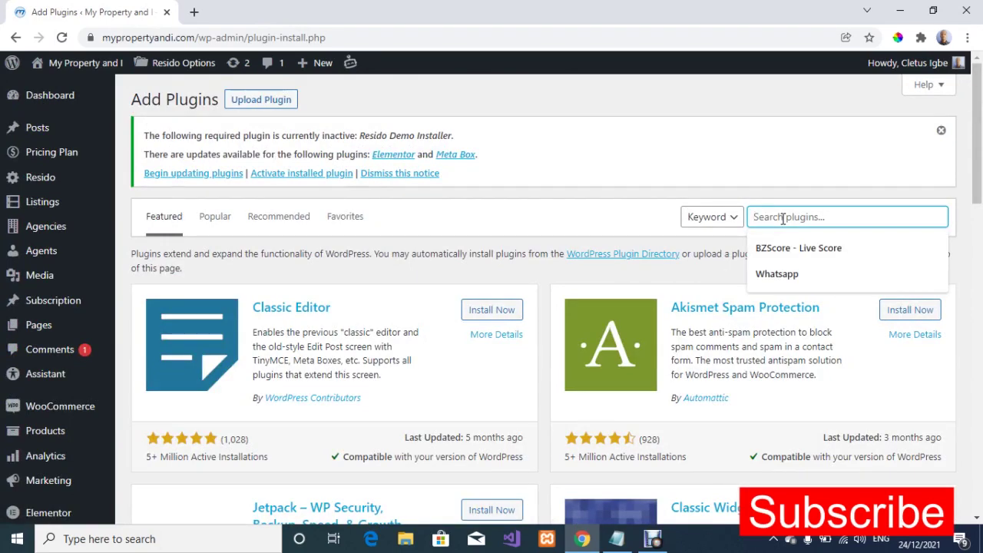
type("WP St")
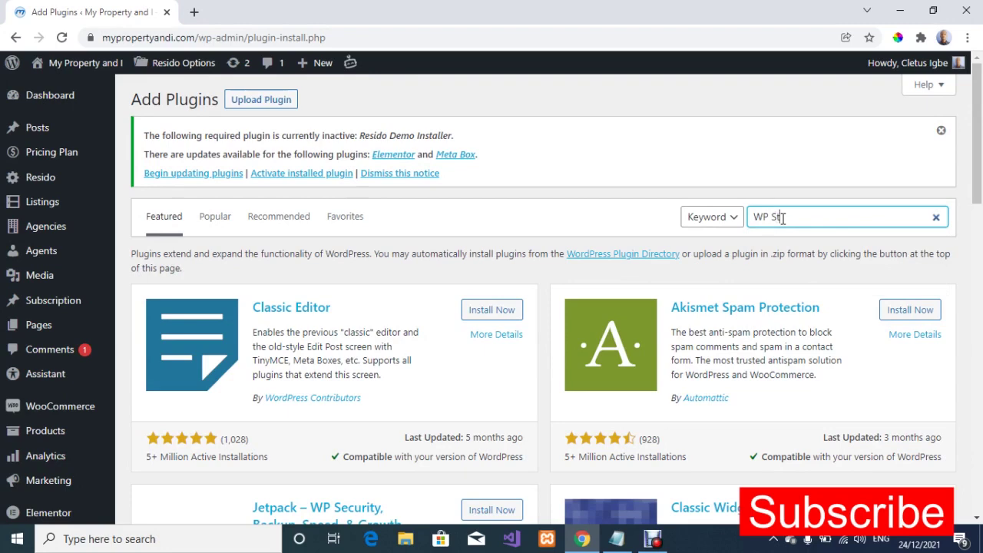
type("icky")
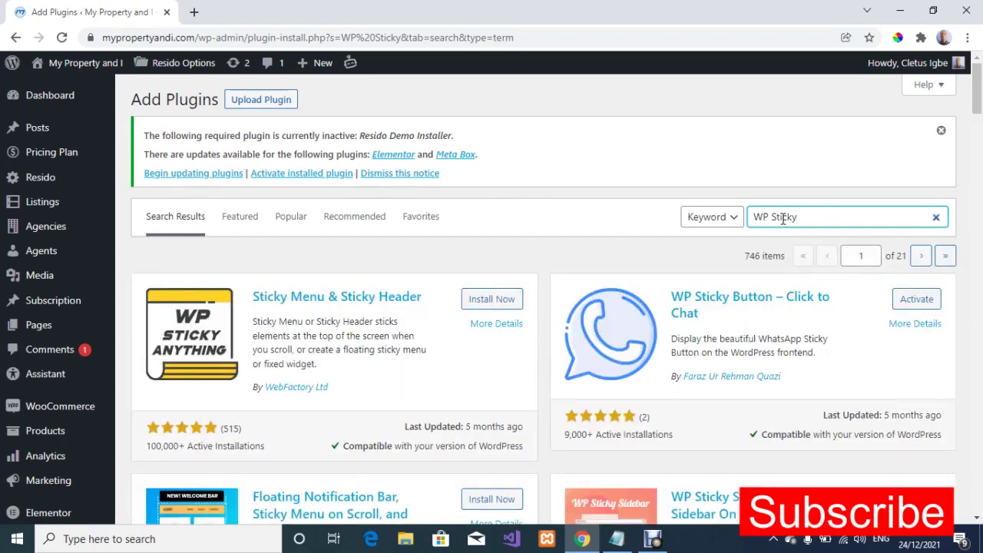
left_click(758, 303)
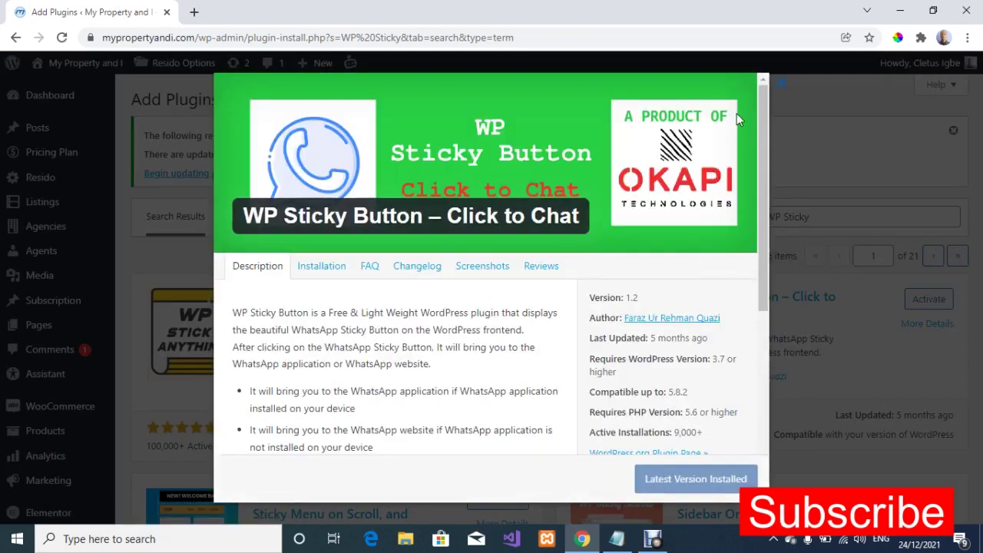
scroll(539, 268, "down", 5)
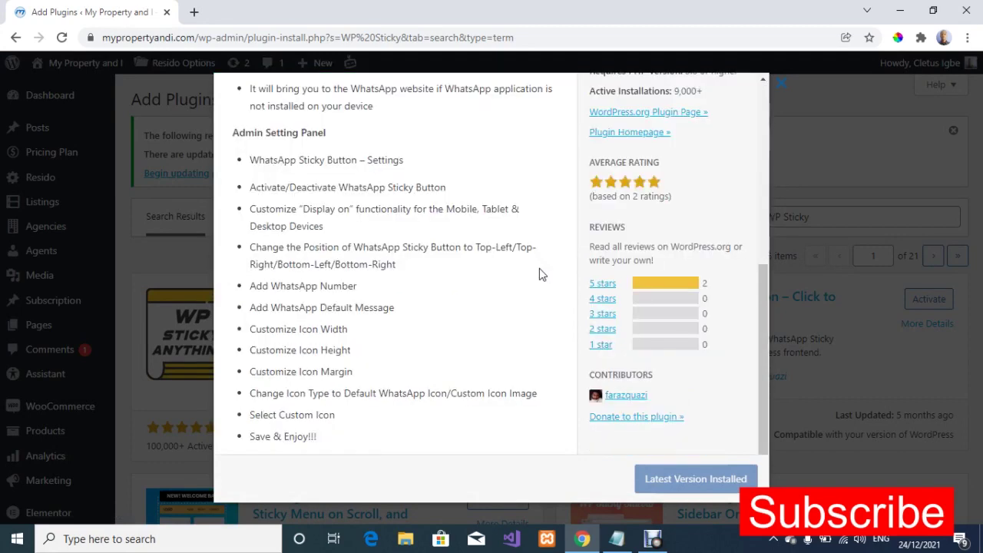
scroll(539, 268, "up", 5)
left_click(785, 83)
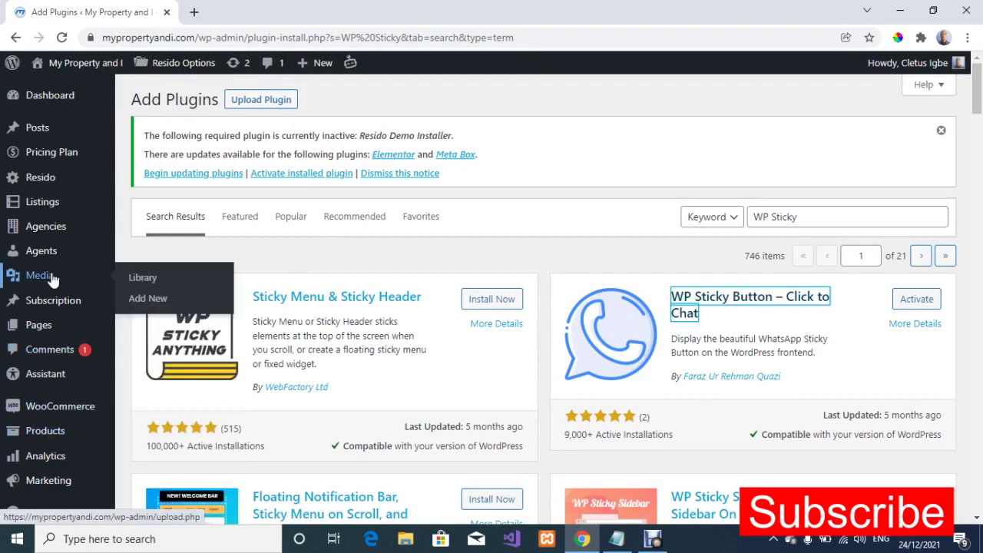
scroll(48, 454, "down", 4)
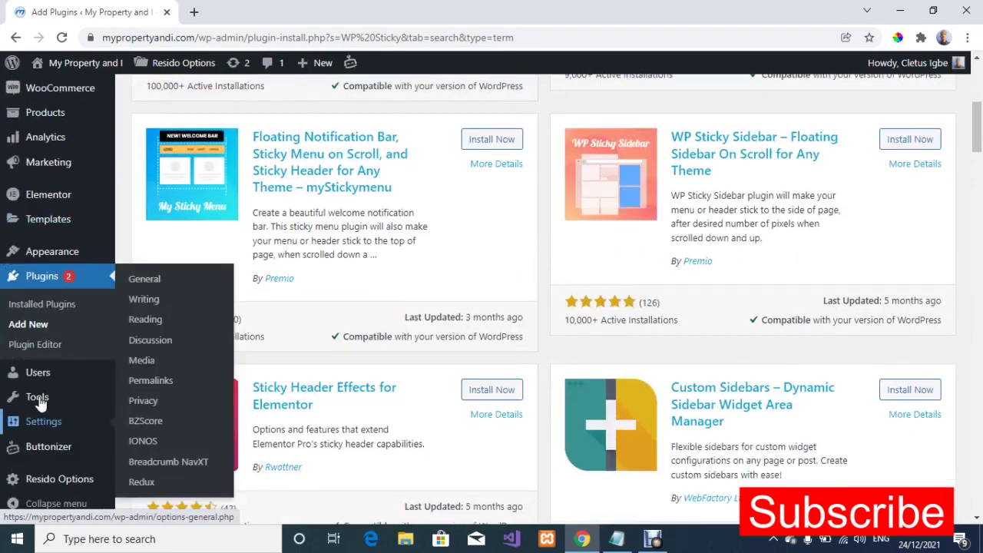
Step: In Installed Plugins, select WP Sticky Button – Click to Chat and delete it, confirming the prompt
left_click(45, 304)
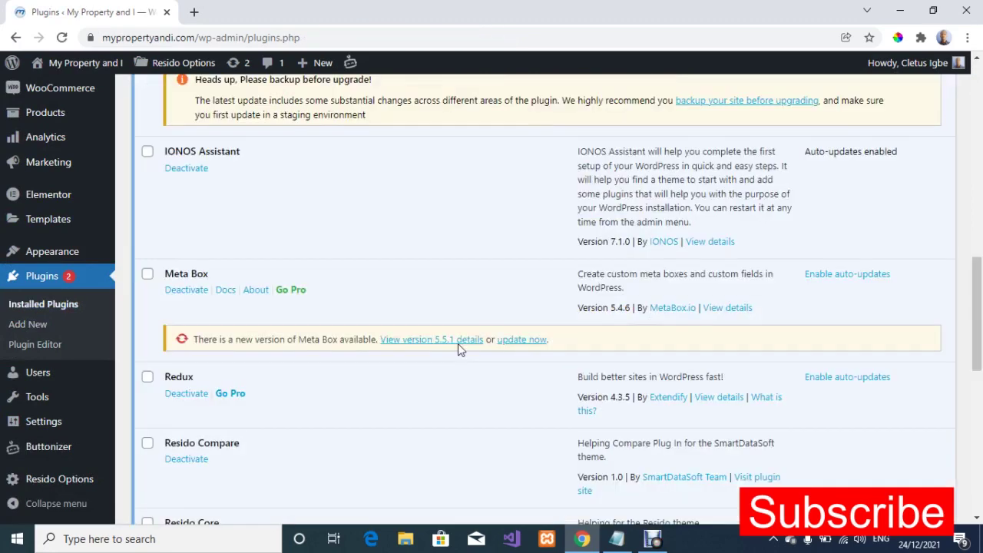
scroll(458, 344, "down", 8)
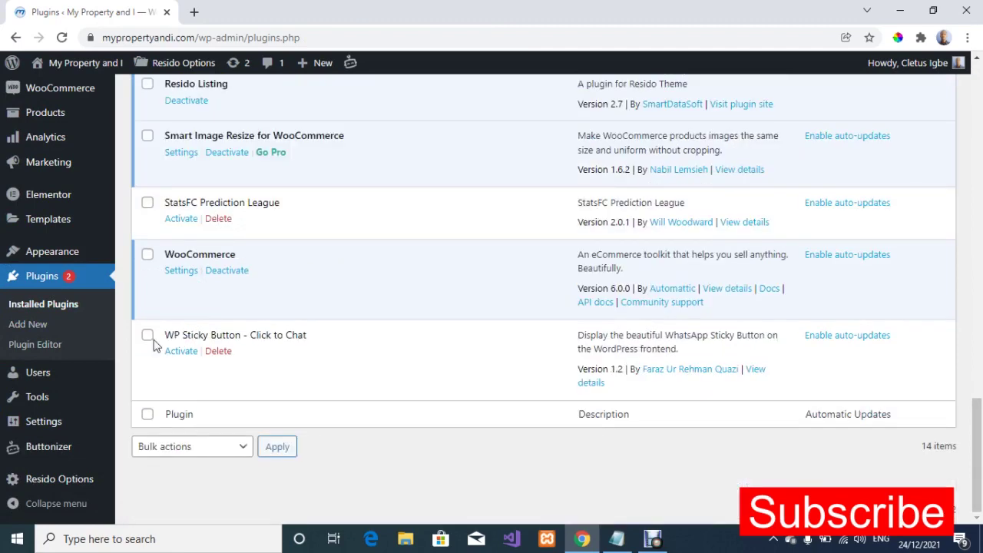
left_click(149, 338)
left_click(219, 352)
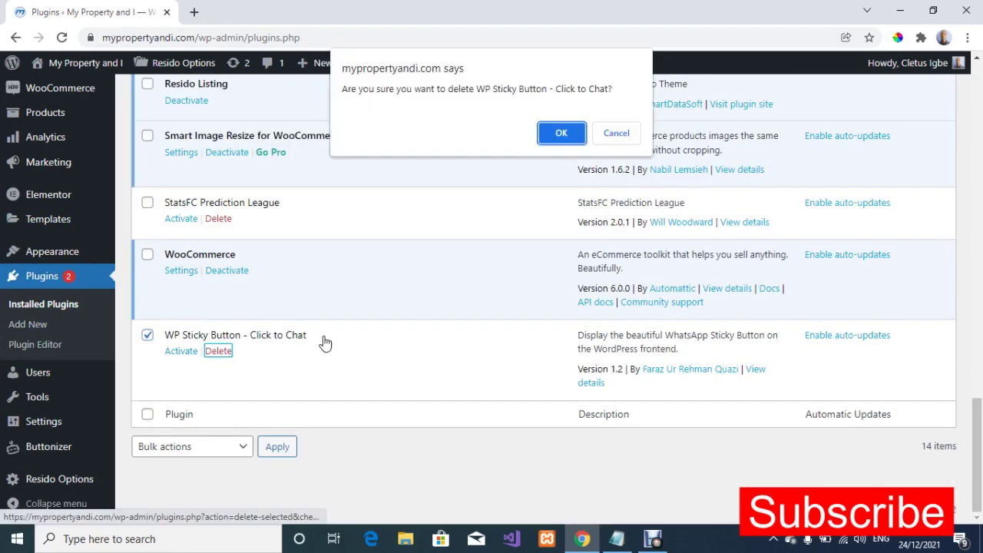
left_click(544, 135)
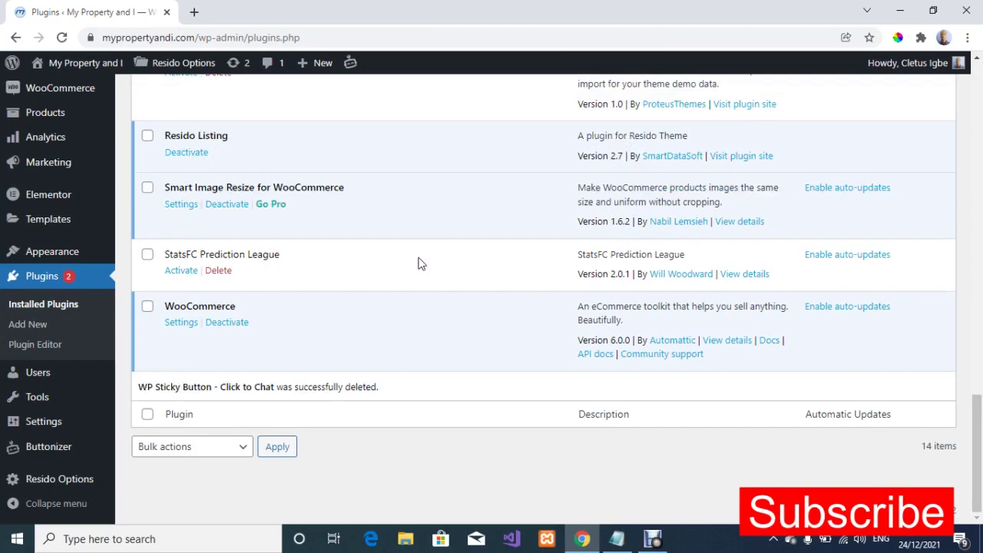
scroll(123, 325, "up", 4)
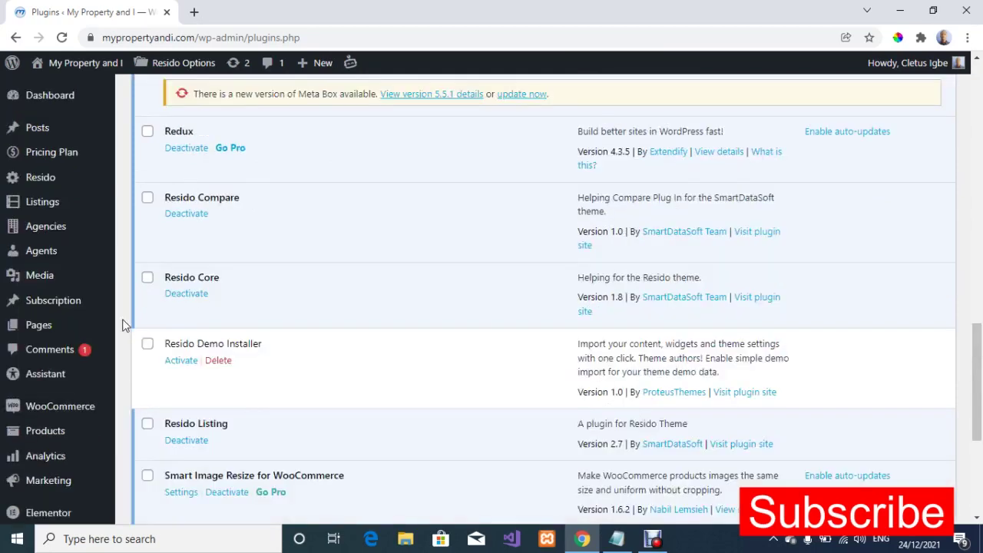
Step: Search Add Plugins for 'WP Stick', install WP Sticky Button – Click to Chat, and activate it
scroll(408, 233, "up", 10)
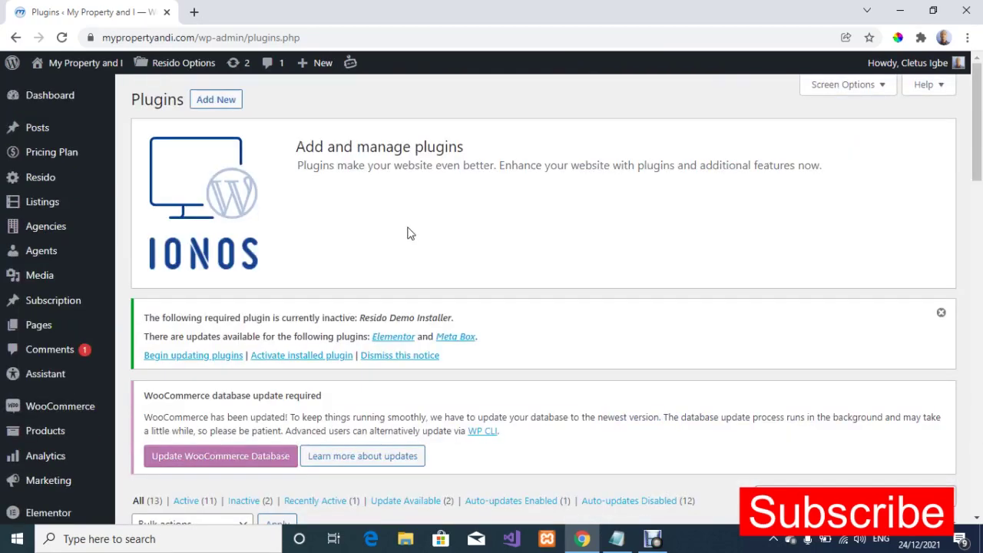
left_click(216, 100)
left_click(793, 215)
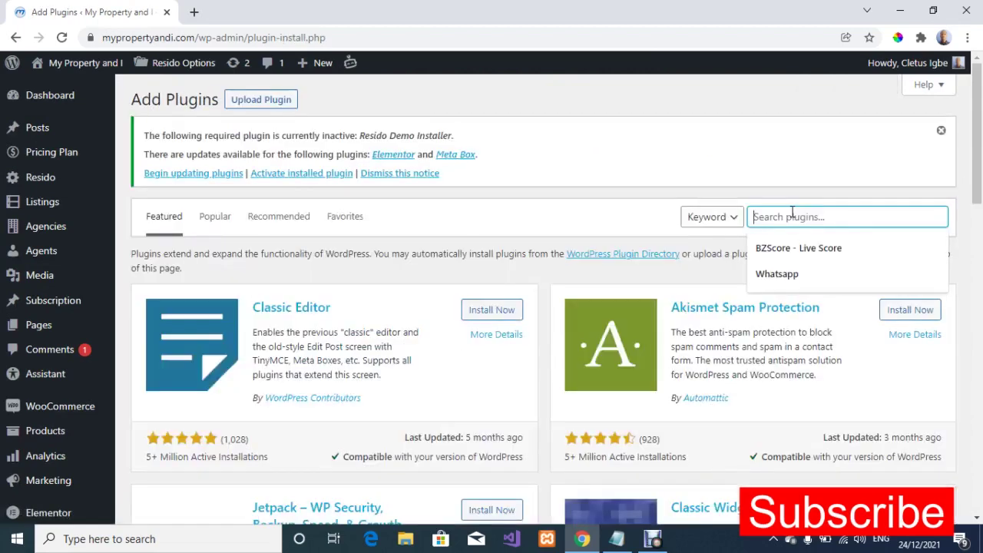
type("WP")
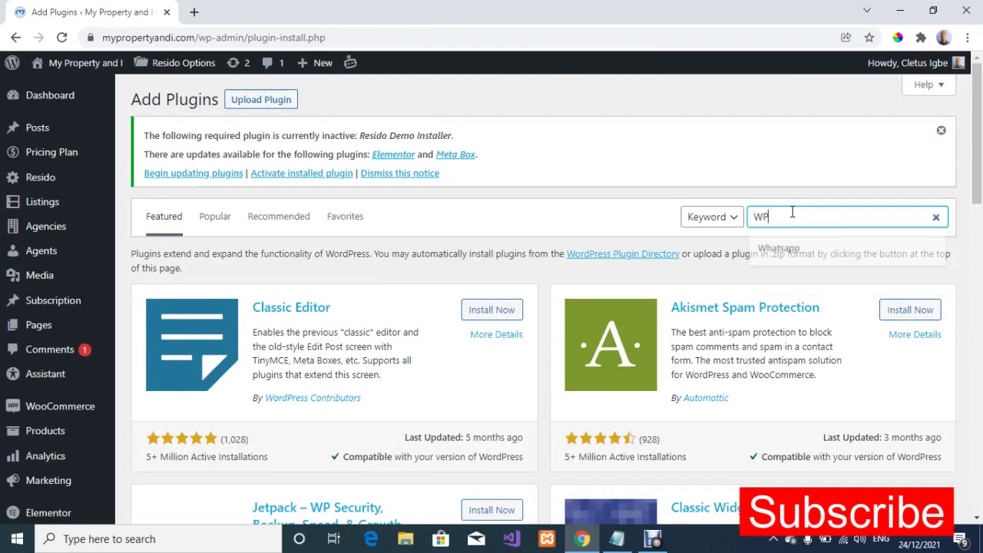
type(" Sticky")
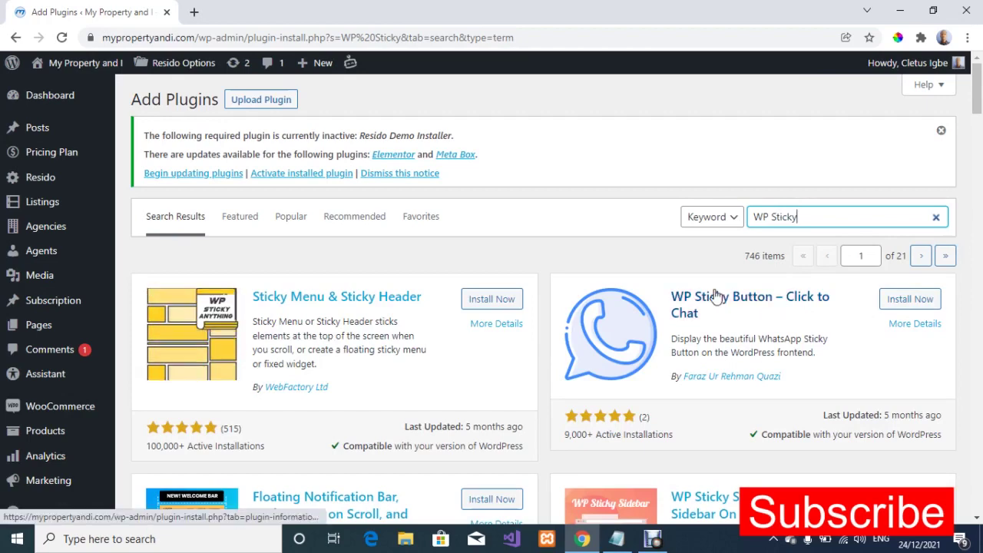
left_click(909, 302)
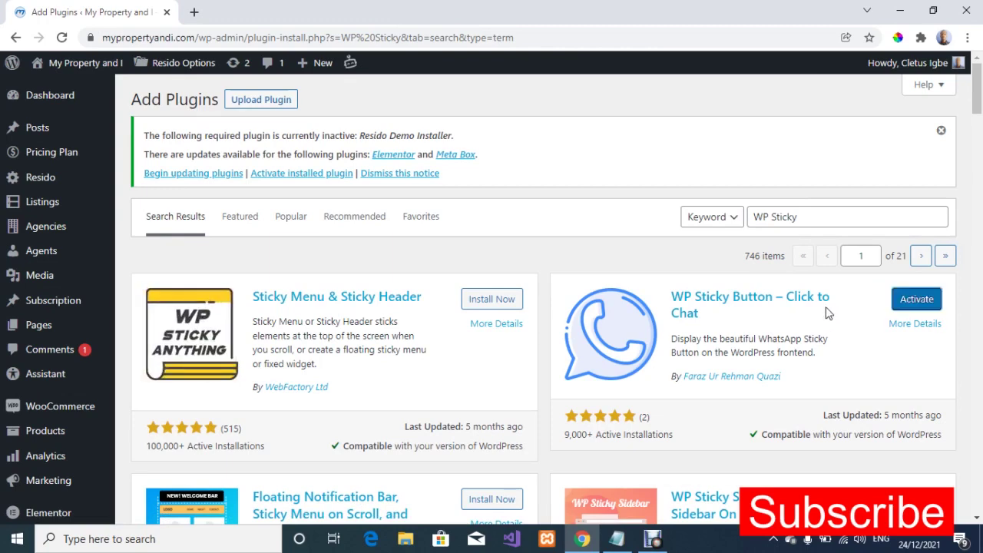
left_click(927, 306)
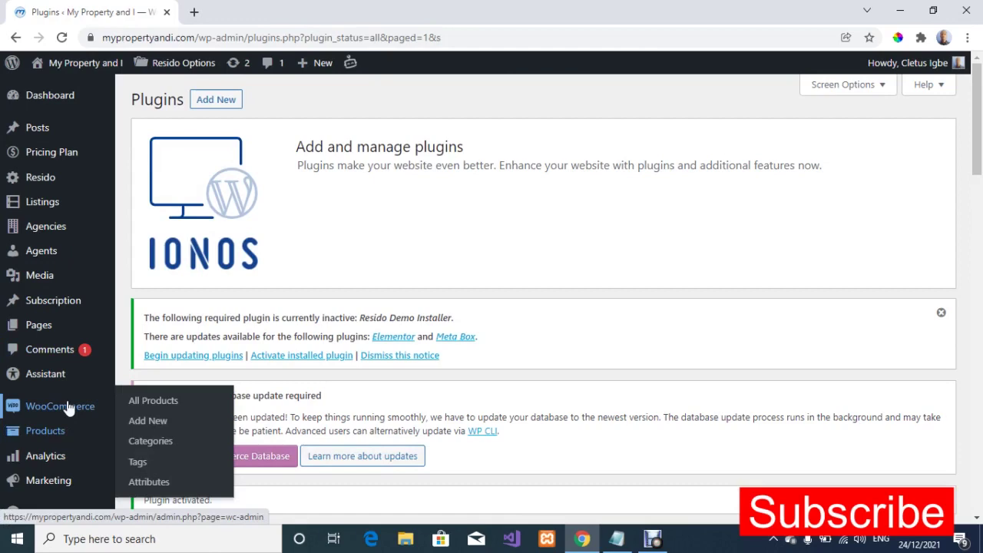
Step: Reload Installed Plugins and scroll to confirm WP Sticky Button version 1.2 is active
scroll(68, 406, "down", 2)
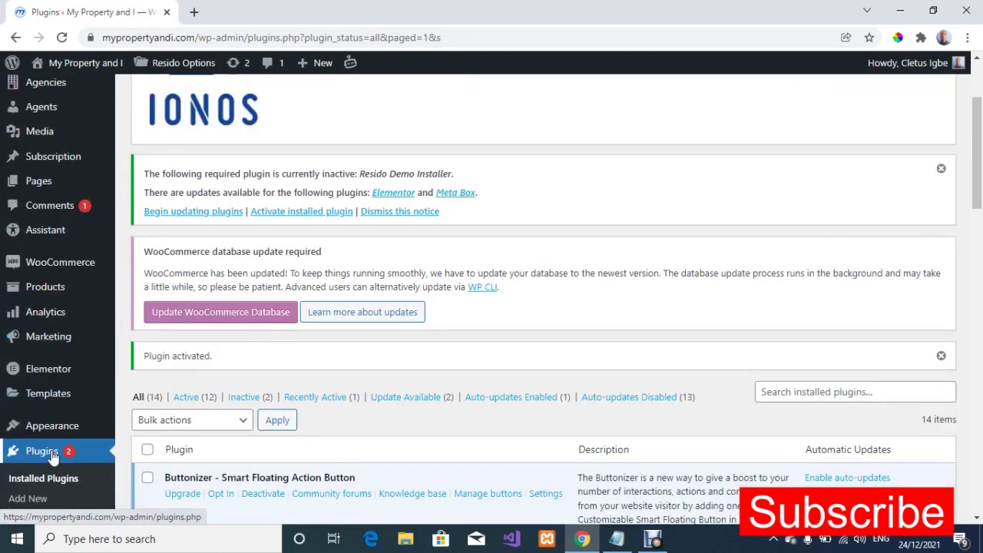
left_click(51, 456)
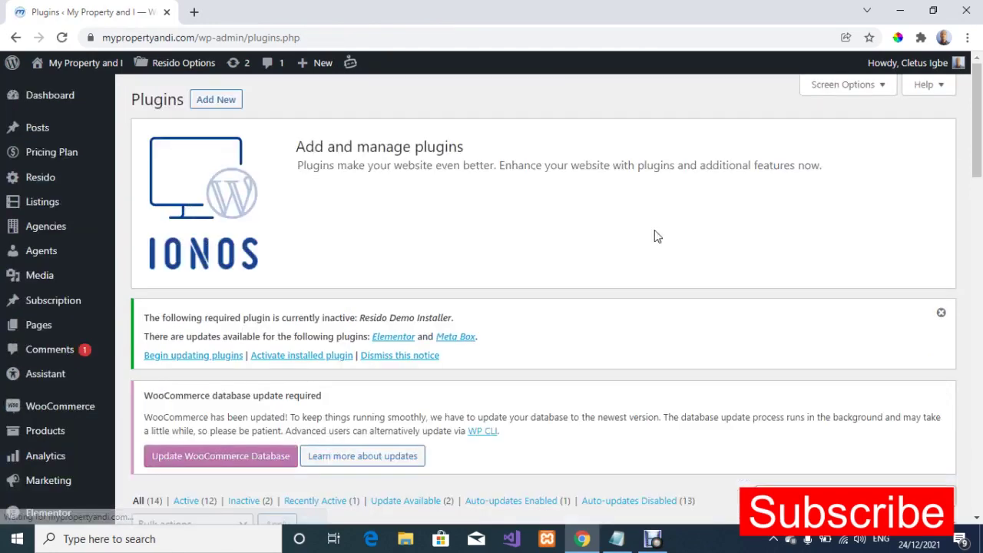
left_click_drag(978, 116, 978, 291)
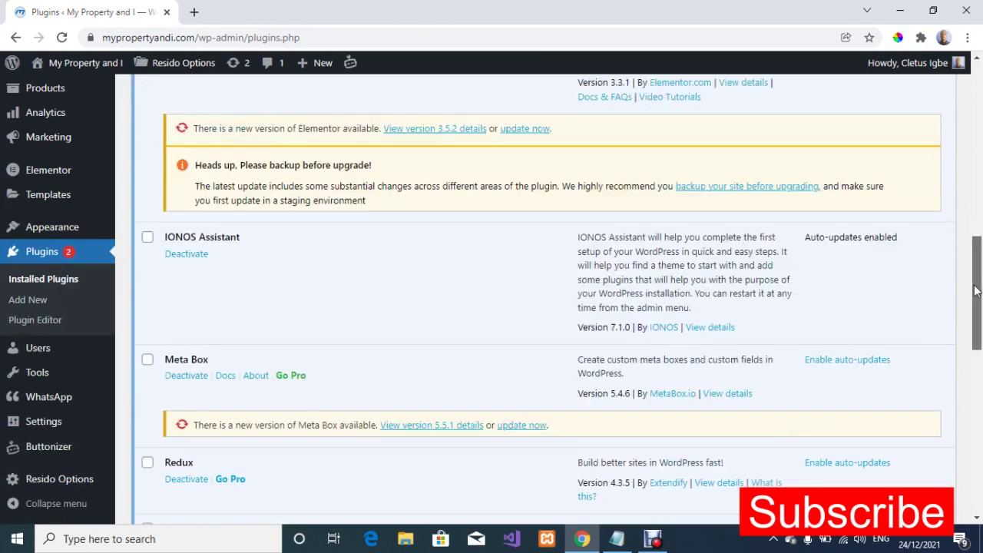
left_click_drag(977, 291, 981, 451)
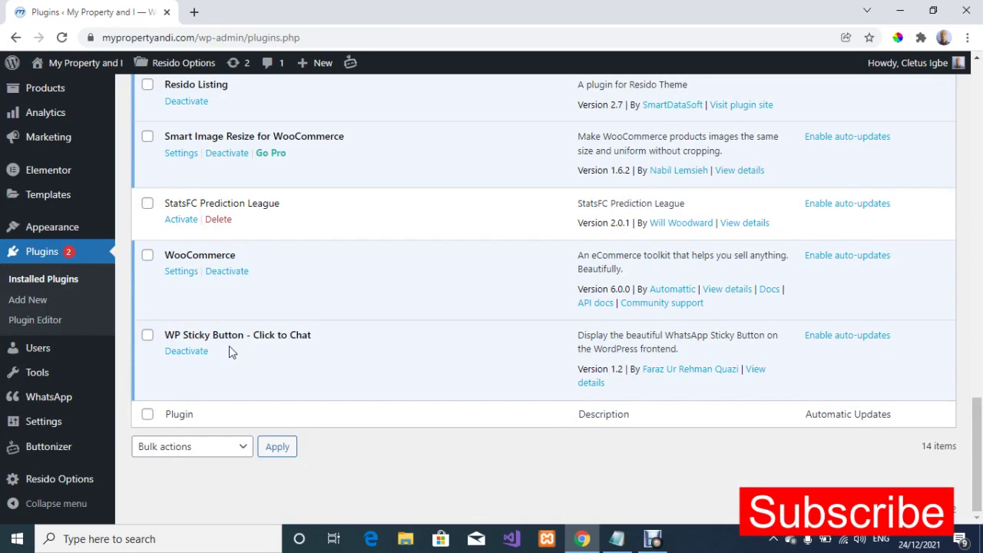
Step: Open the WhatsApp Sticky Button settings and switch Activate from No to Yes
left_click(60, 405)
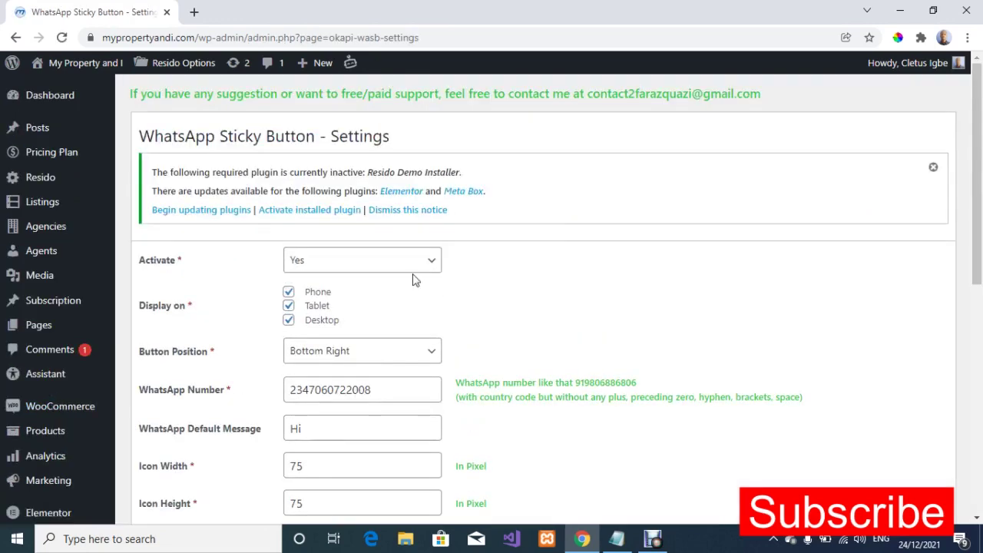
left_click(432, 261)
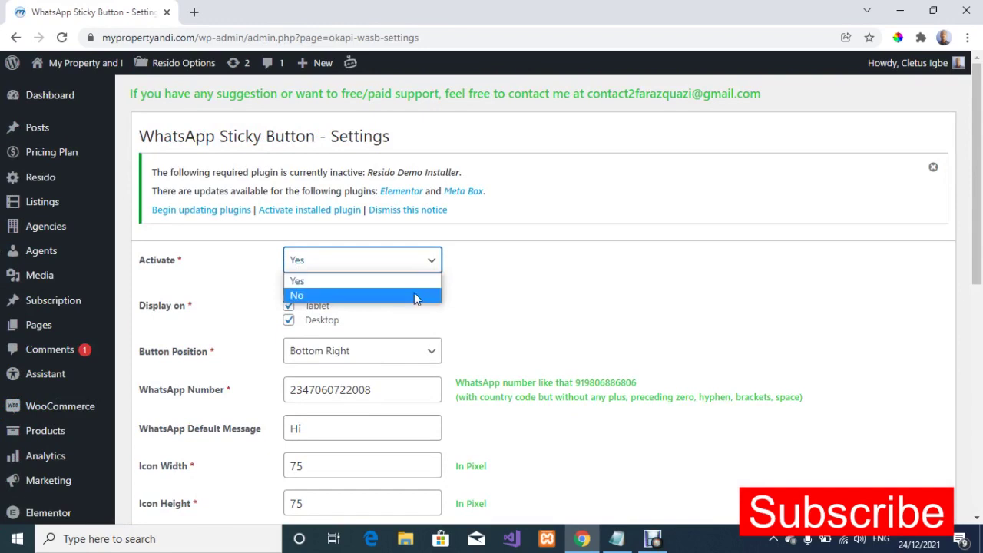
left_click(414, 297)
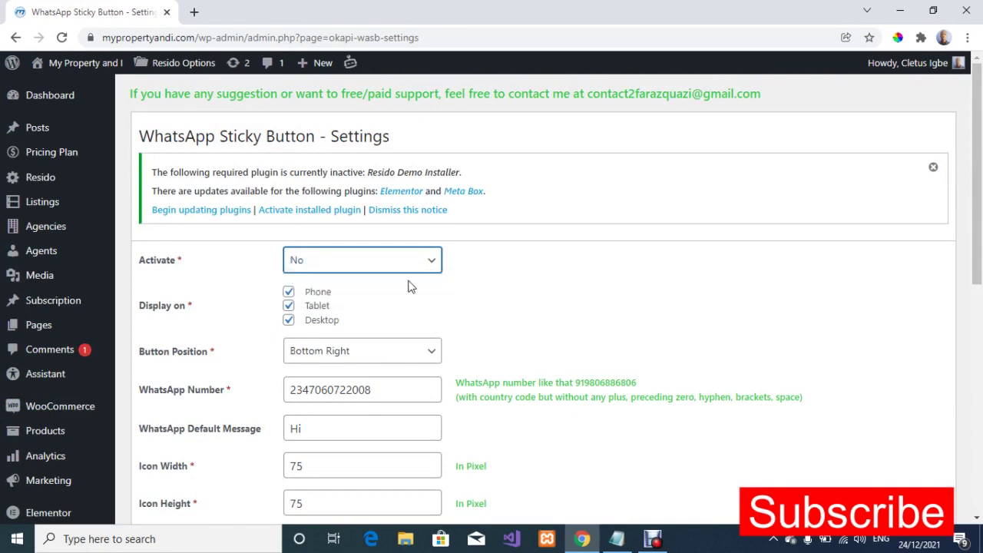
left_click_drag(177, 260, 189, 264)
left_click(183, 266)
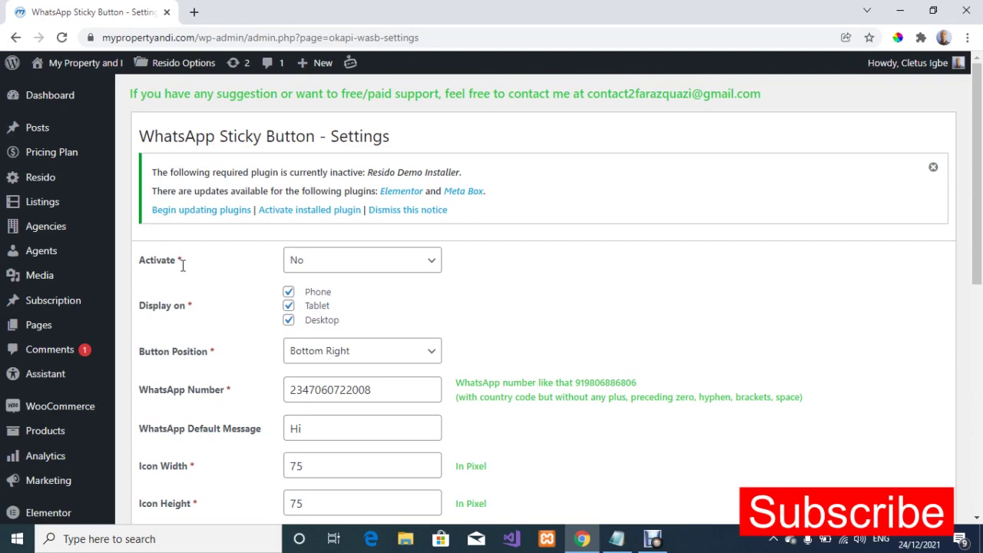
left_click(326, 263)
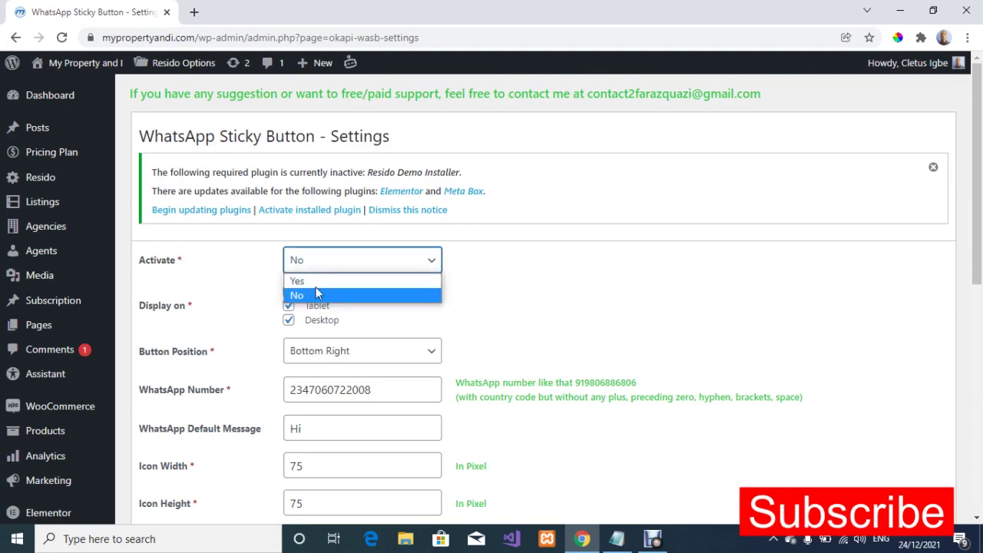
left_click(242, 275)
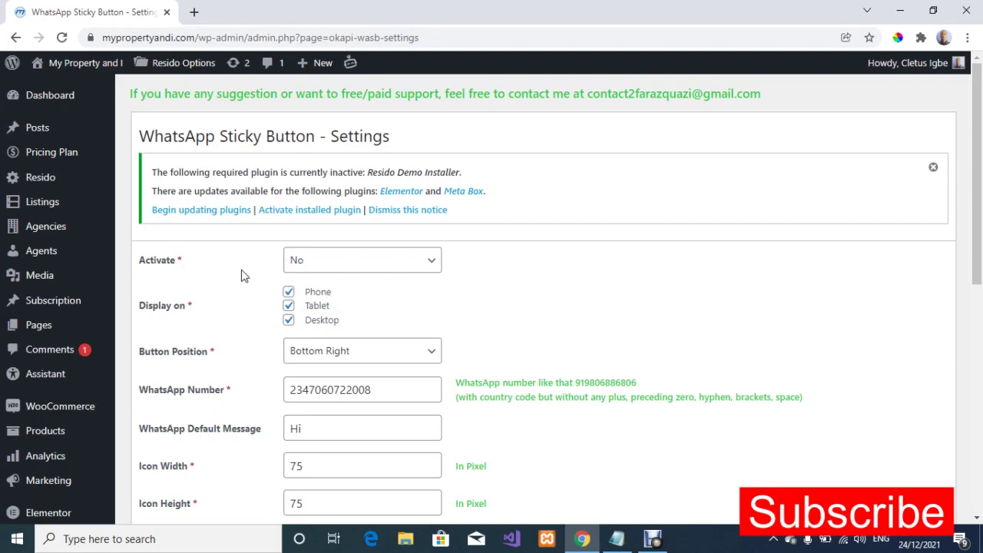
left_click(322, 267)
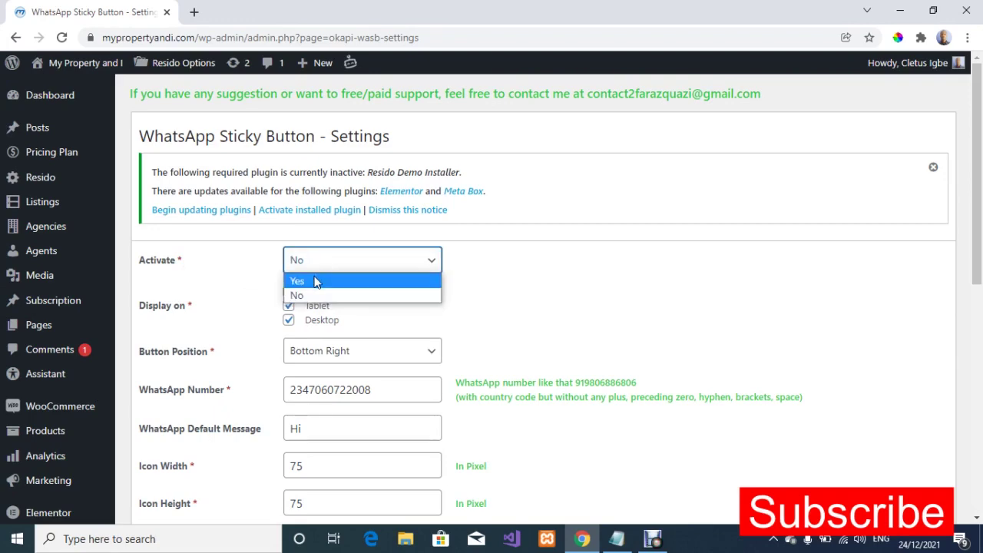
left_click(316, 282)
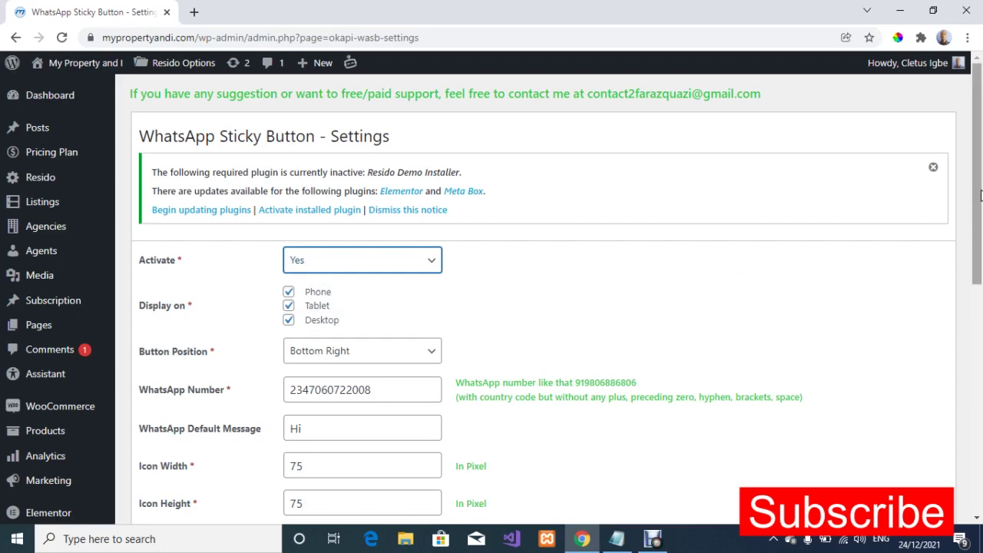
left_click_drag(980, 196, 976, 222)
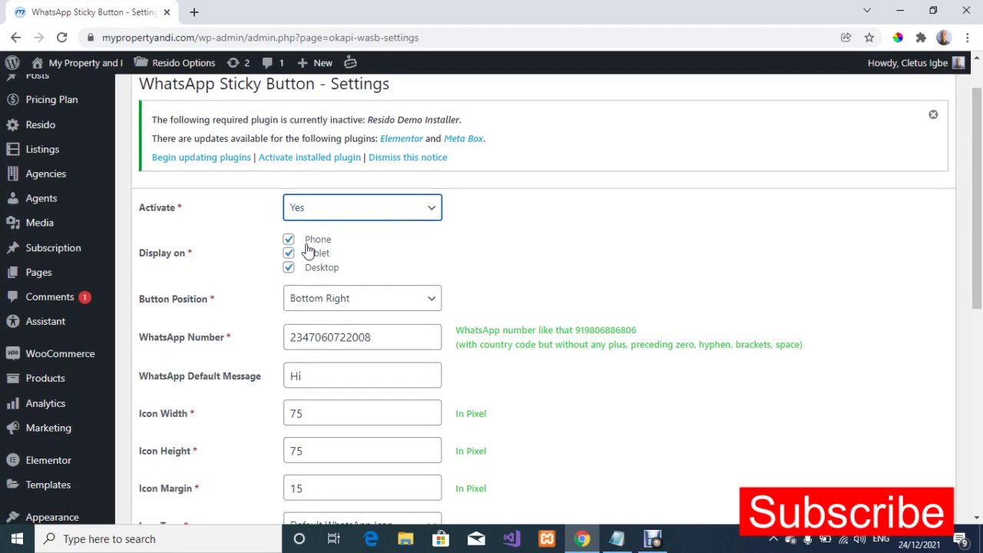
left_click(287, 268)
left_click(291, 267)
left_click(517, 279)
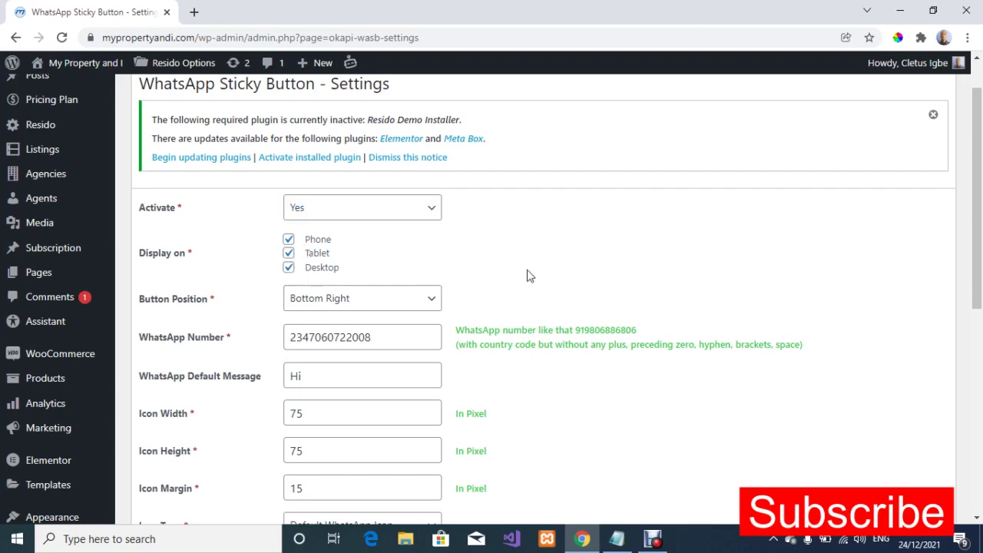
scroll(527, 274, "down", 1)
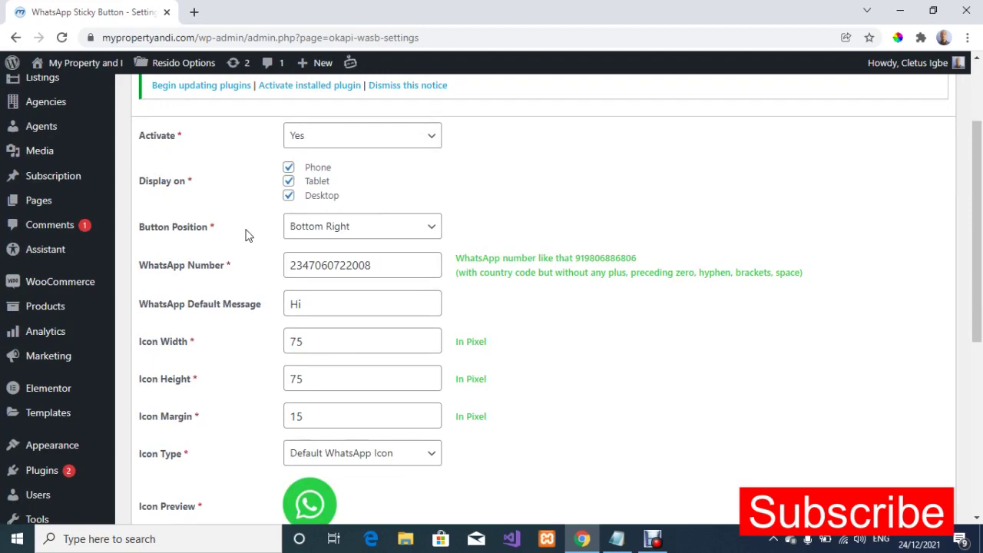
left_click(429, 229)
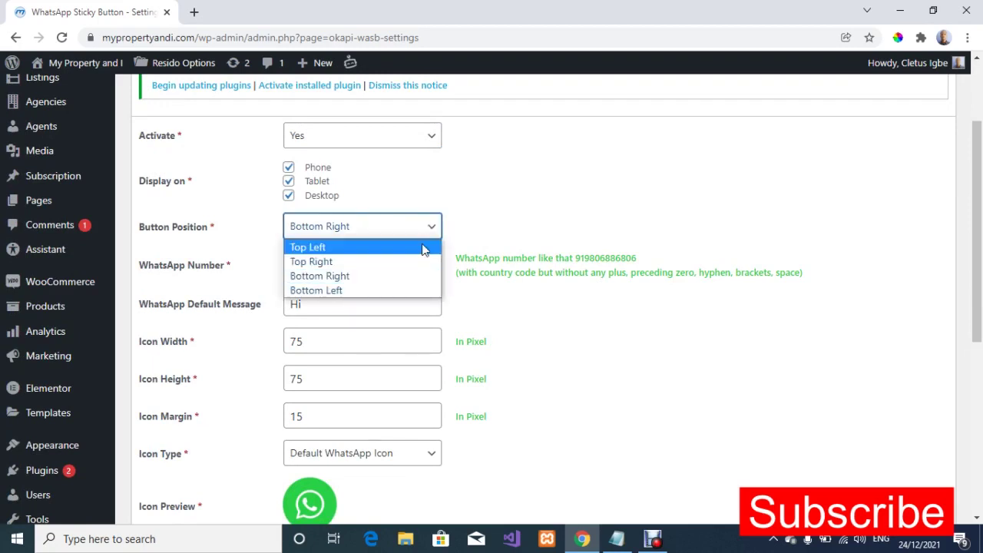
left_click(507, 204)
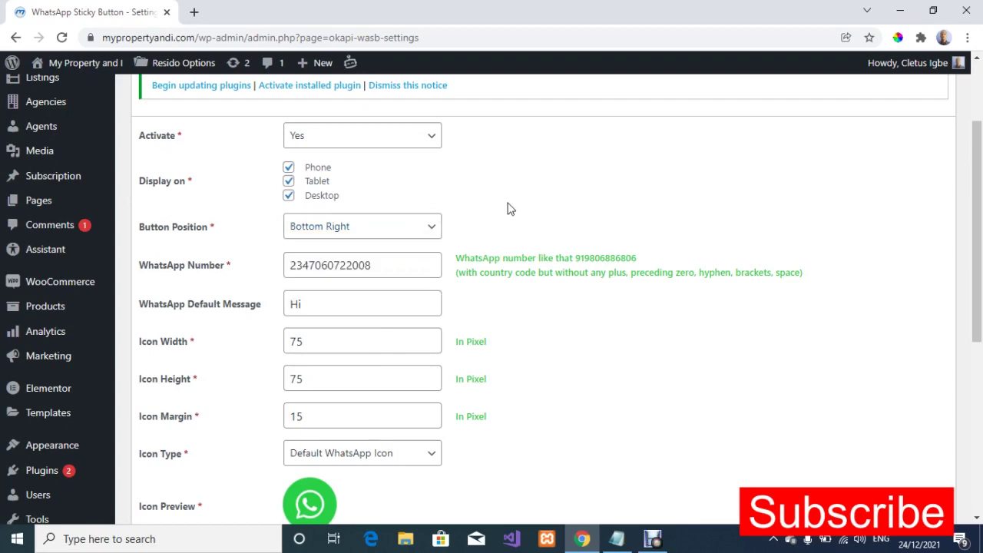
left_click(434, 236)
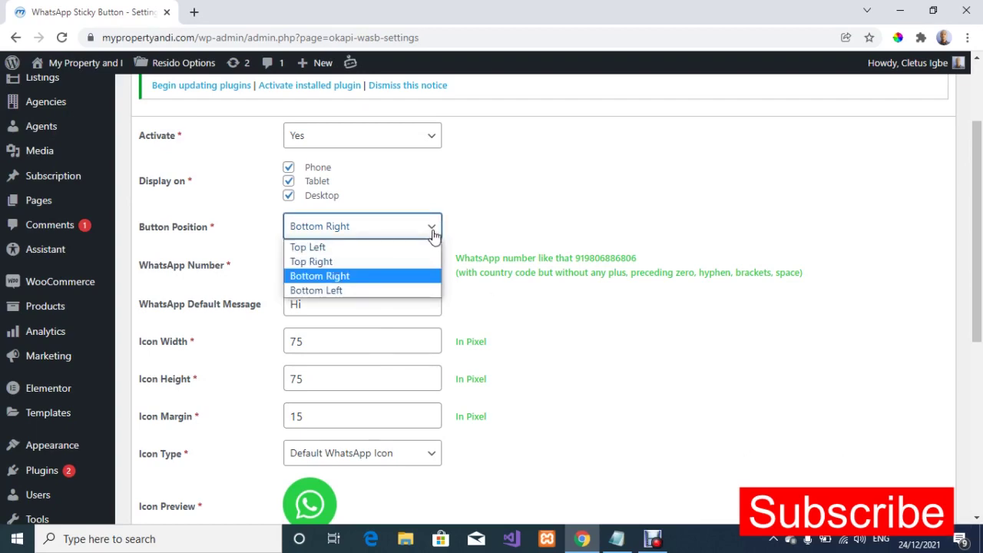
left_click(392, 280)
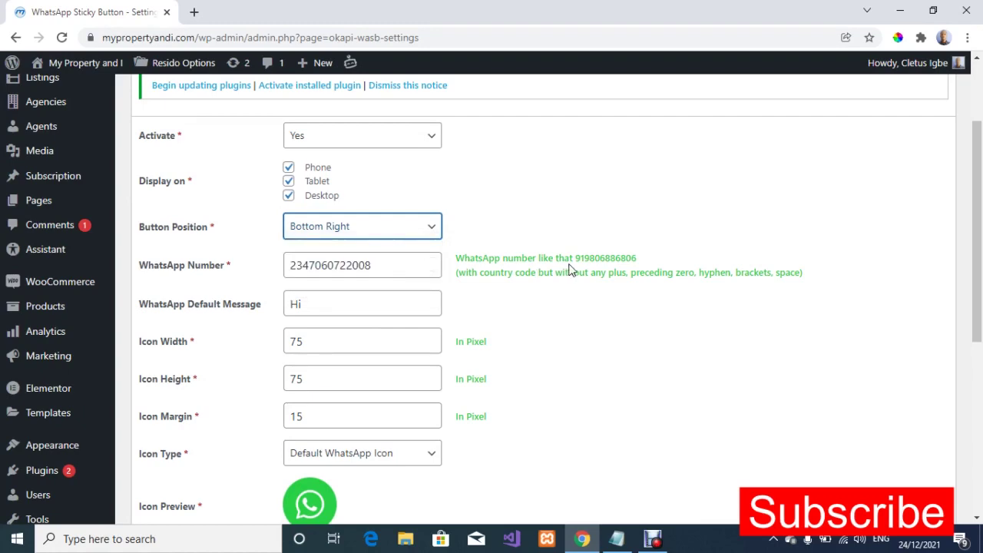
left_click(432, 226)
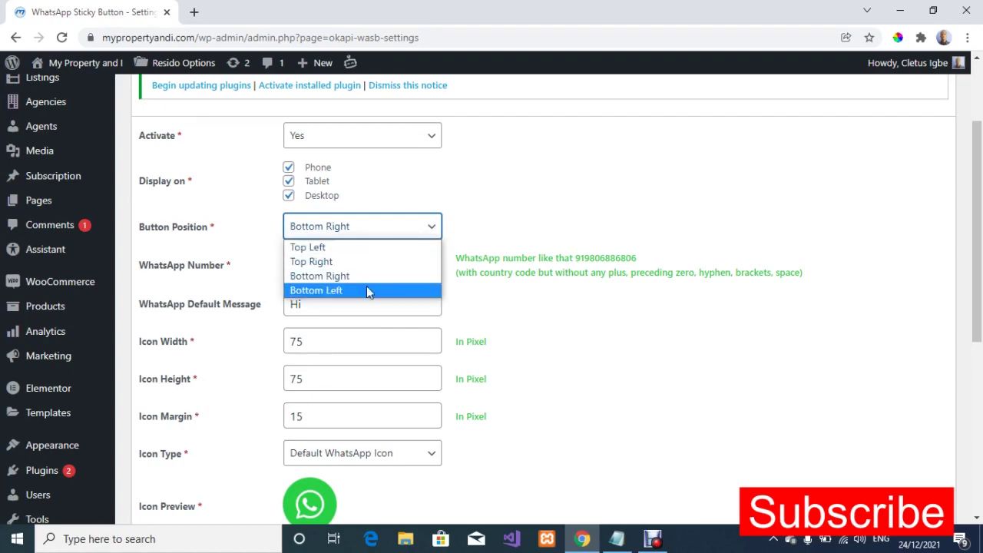
left_click(478, 226)
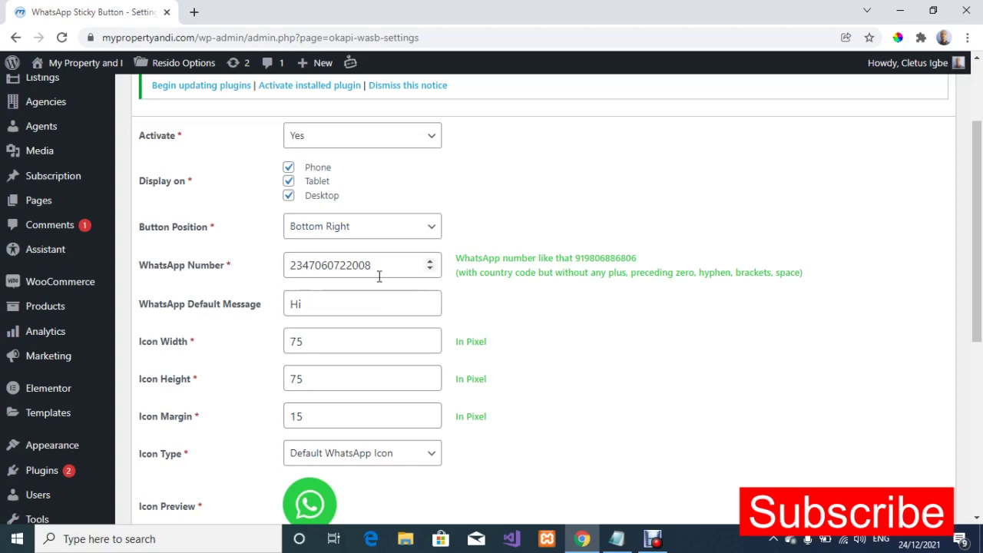
left_click_drag(372, 265, 286, 264)
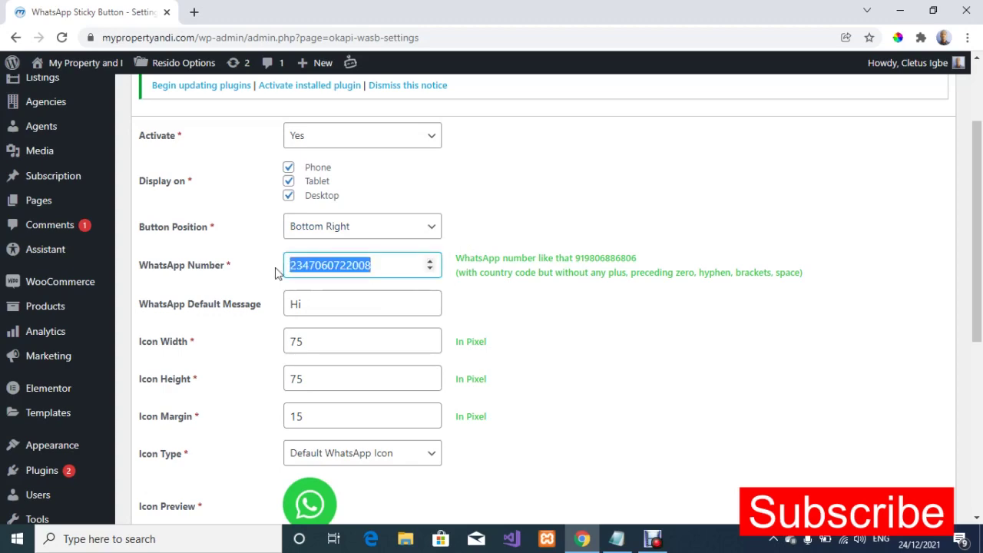
left_click(353, 265)
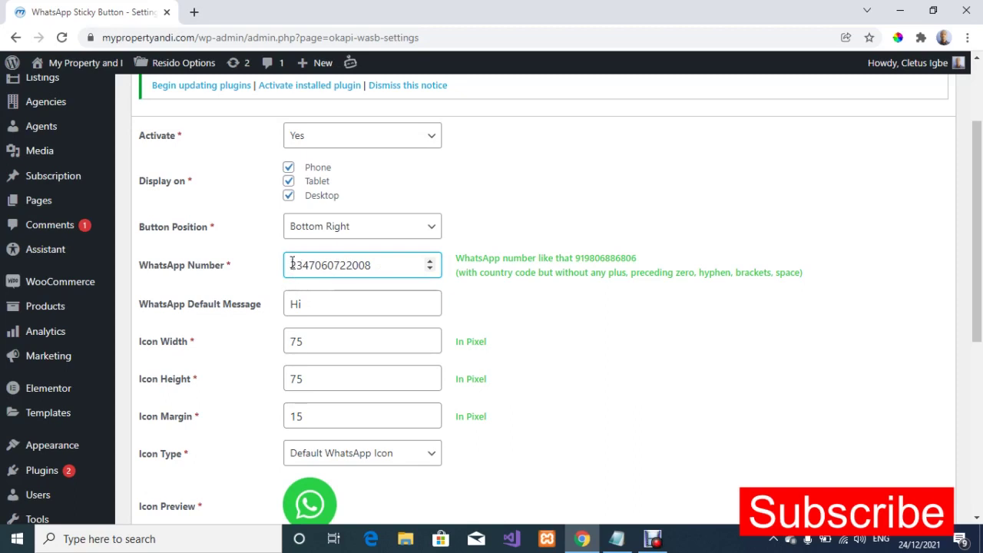
left_click(527, 321)
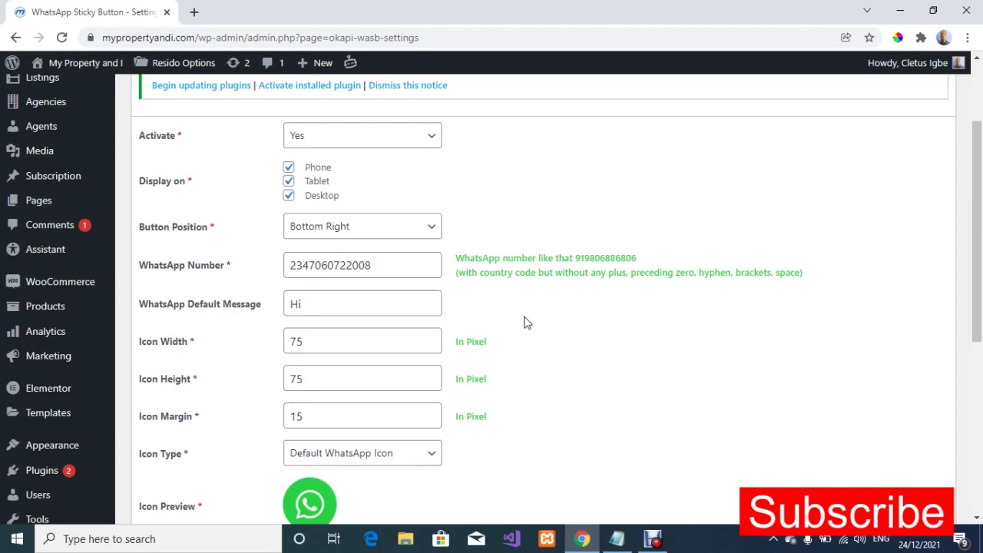
left_click(338, 302)
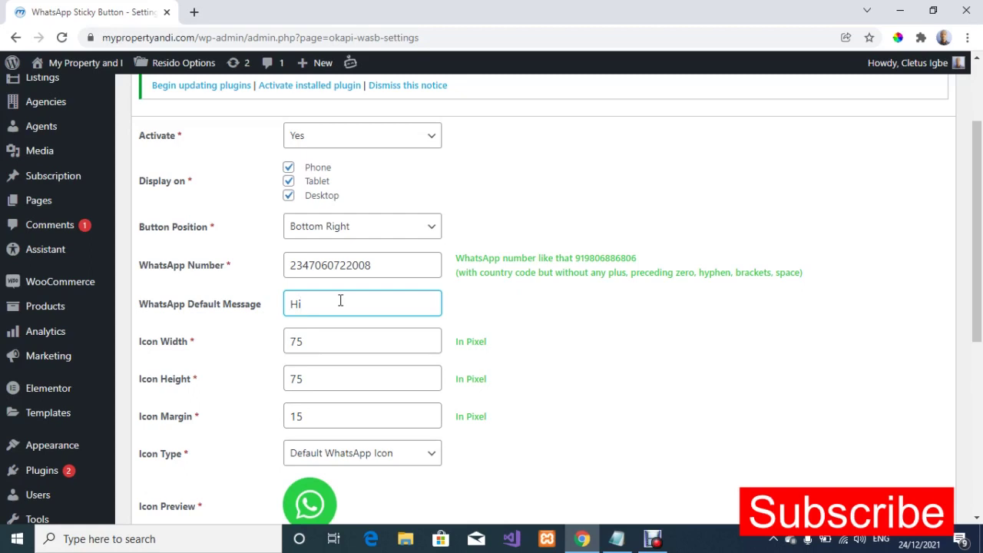
left_click(318, 338)
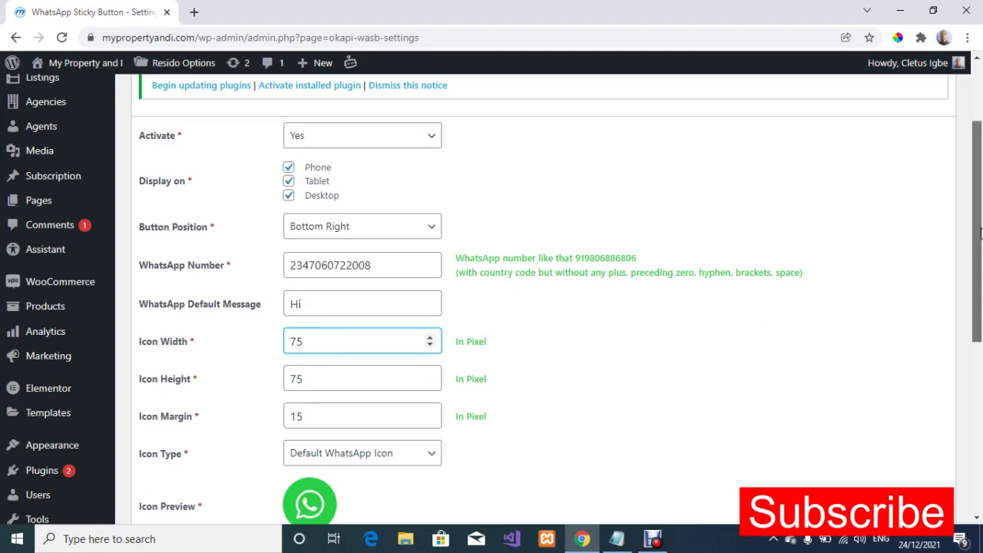
Step: Try the custom icon option, then set Icon Type back to Default WhatsApp Icon
left_click_drag(980, 233, 974, 314)
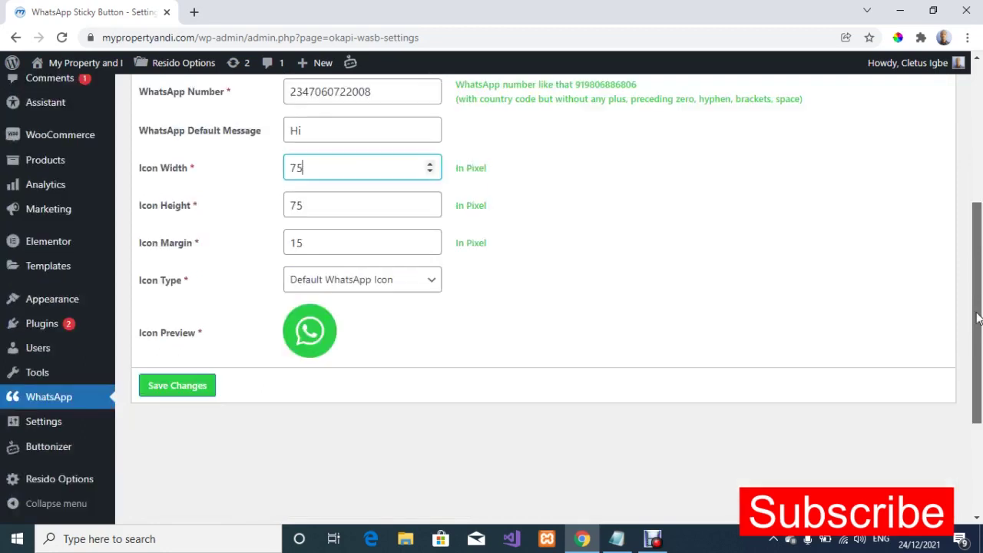
left_click(430, 281)
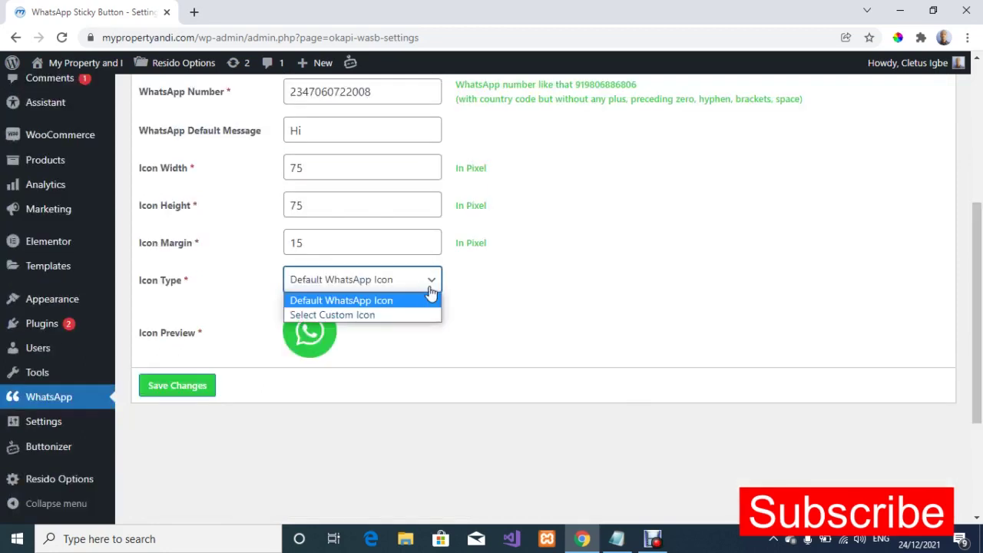
left_click(374, 316)
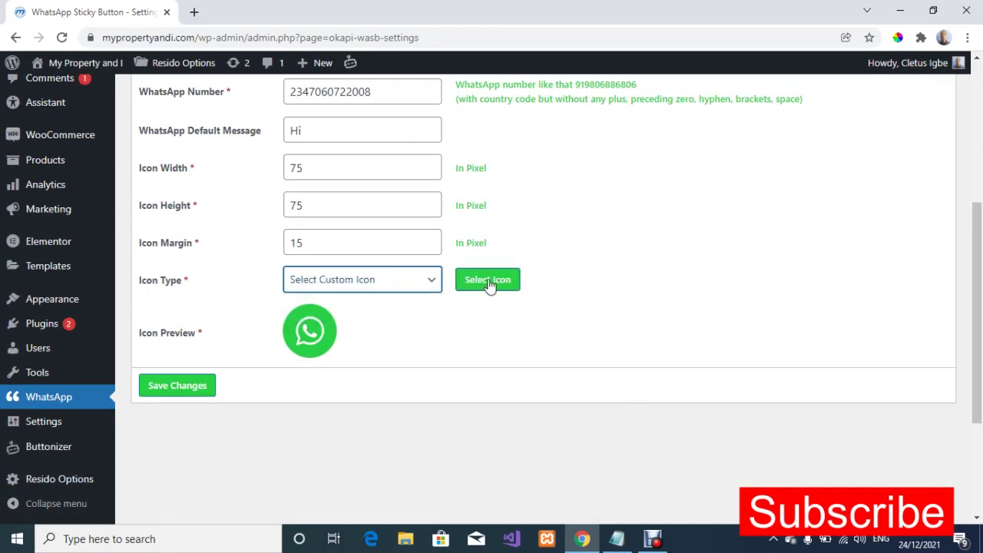
left_click(431, 285)
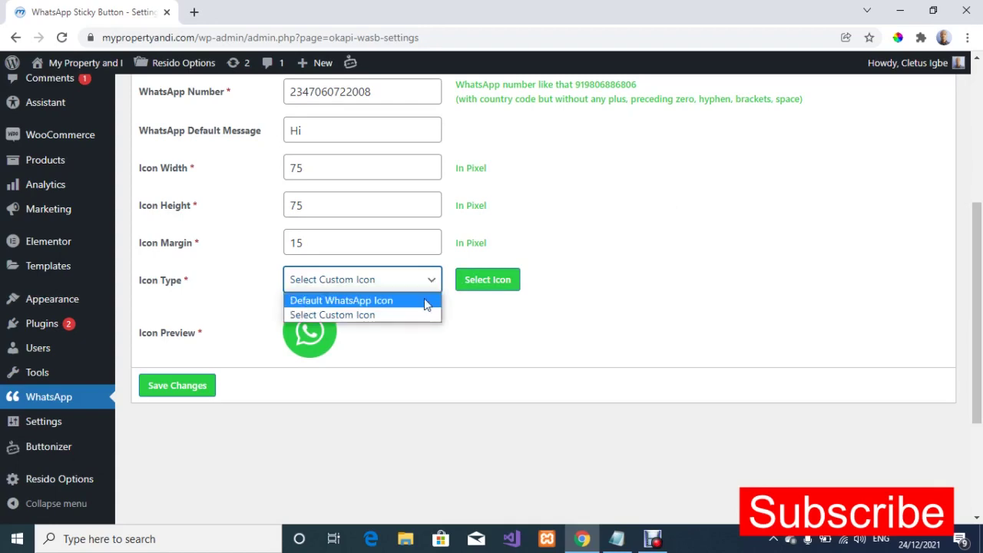
left_click(425, 302)
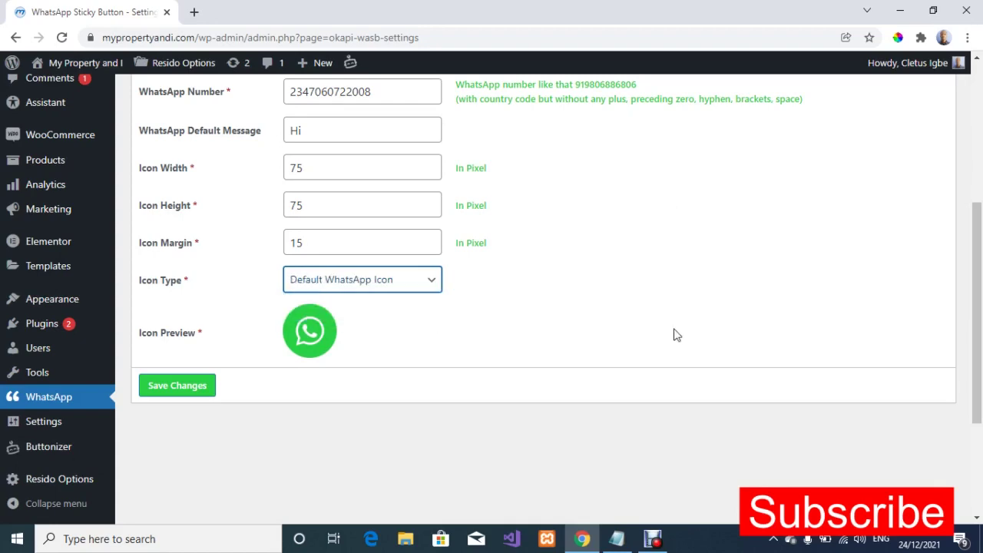
Step: Save the sticky button settings, dismiss the success alert, and open a new Chrome tab
left_click_drag(976, 296, 630, 323)
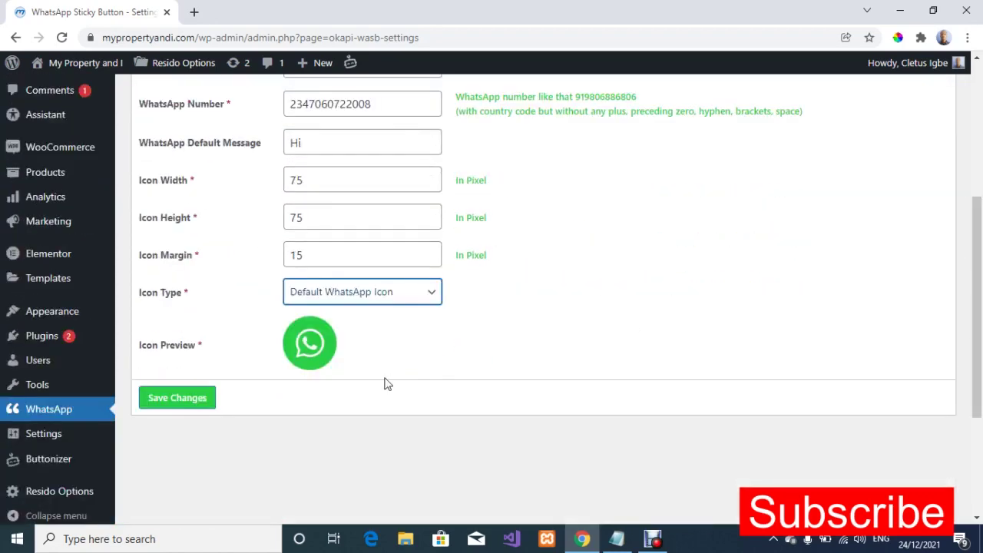
left_click(187, 404)
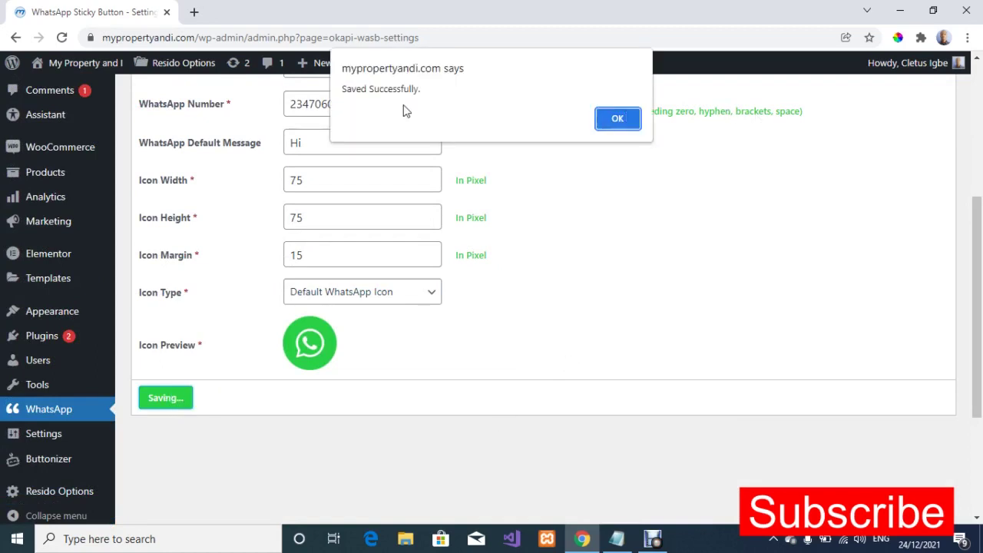
left_click(627, 118)
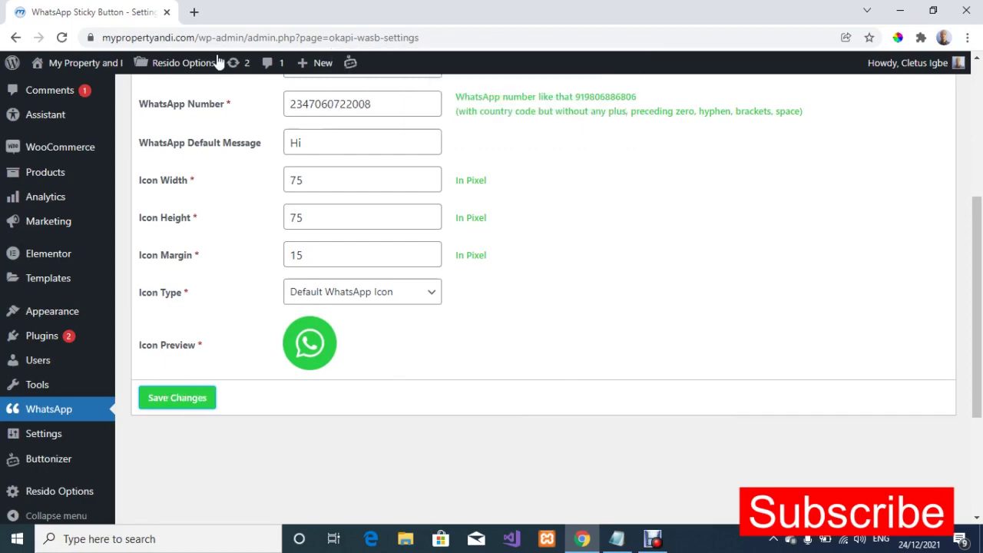
left_click(195, 14)
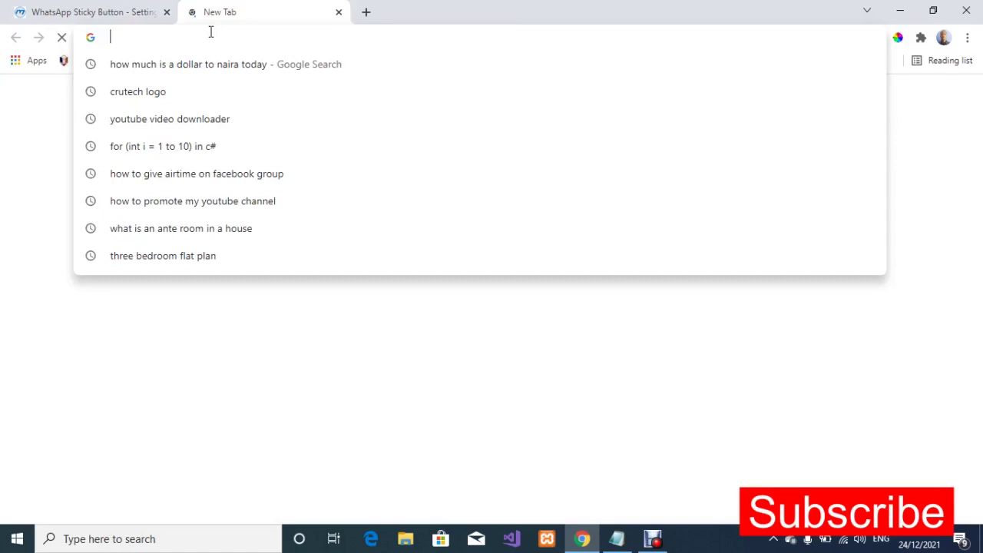
Step: Load the mypropertyandi.com homepage without wp-admin/ and scroll to see the WhatsApp button
type("my")
left_click(210, 35)
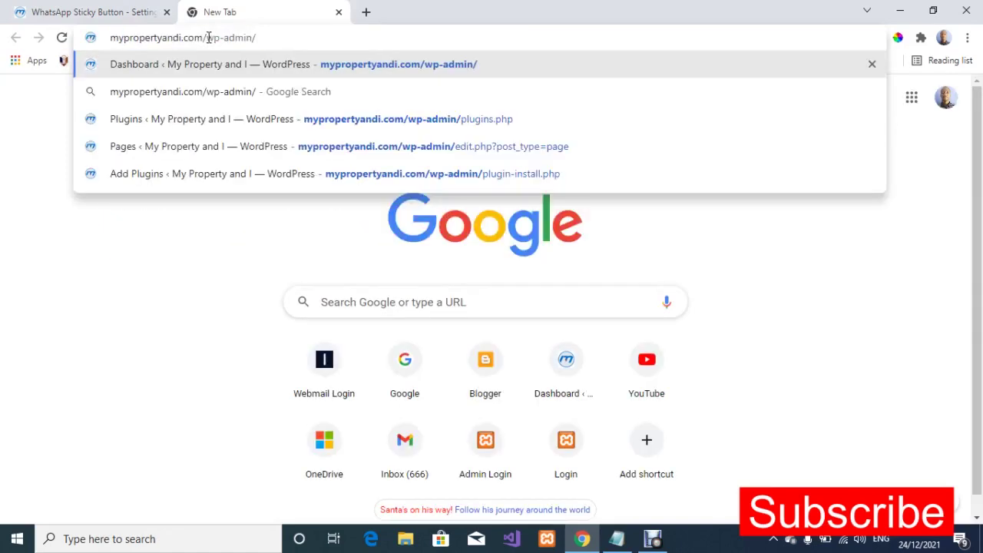
left_click_drag(209, 37, 270, 43)
key("BackSpace")
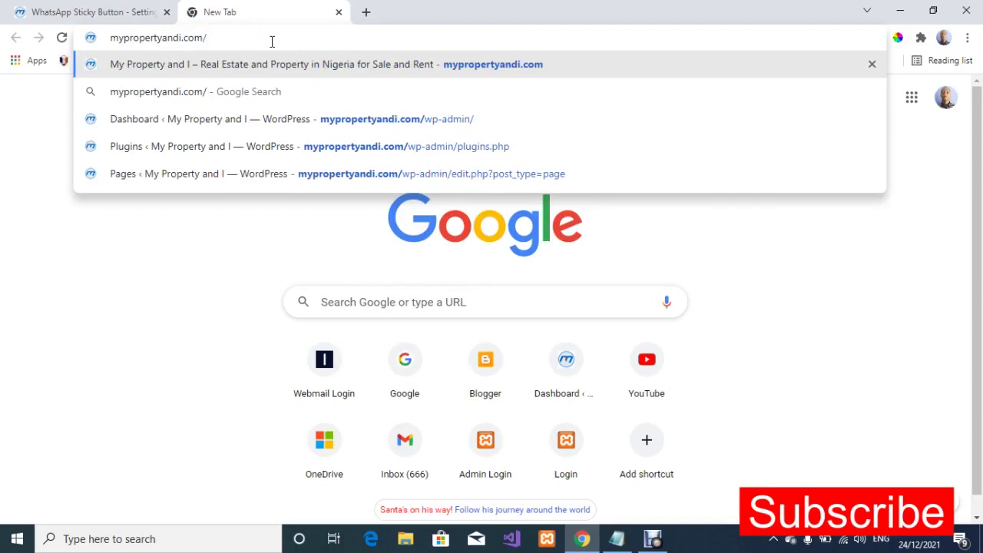
key("Return")
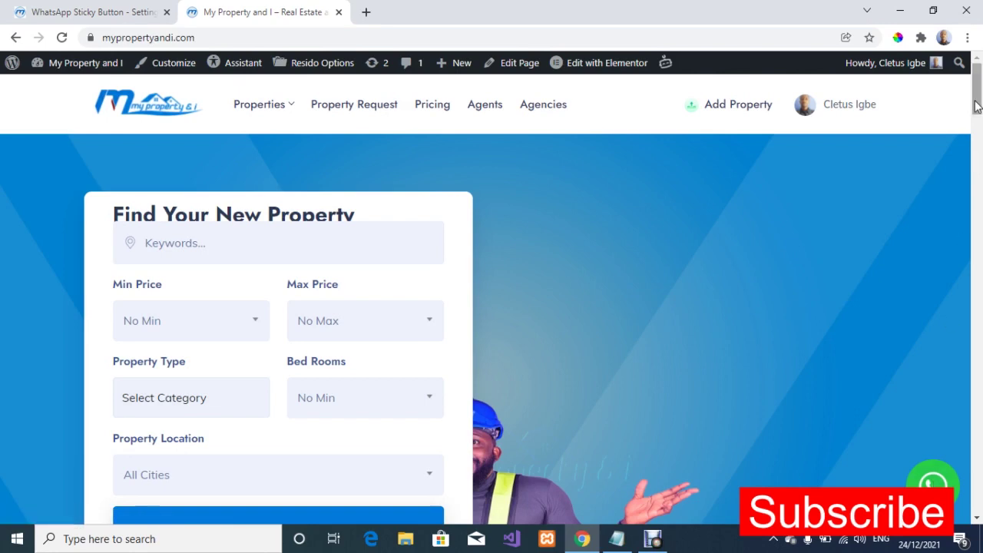
left_click_drag(975, 107, 976, 154)
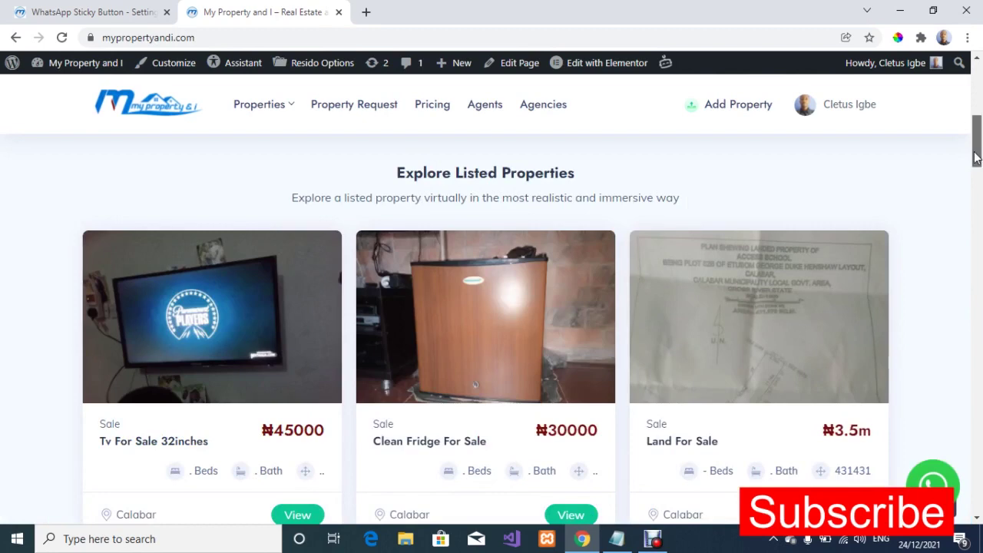
left_click_drag(976, 157, 978, 94)
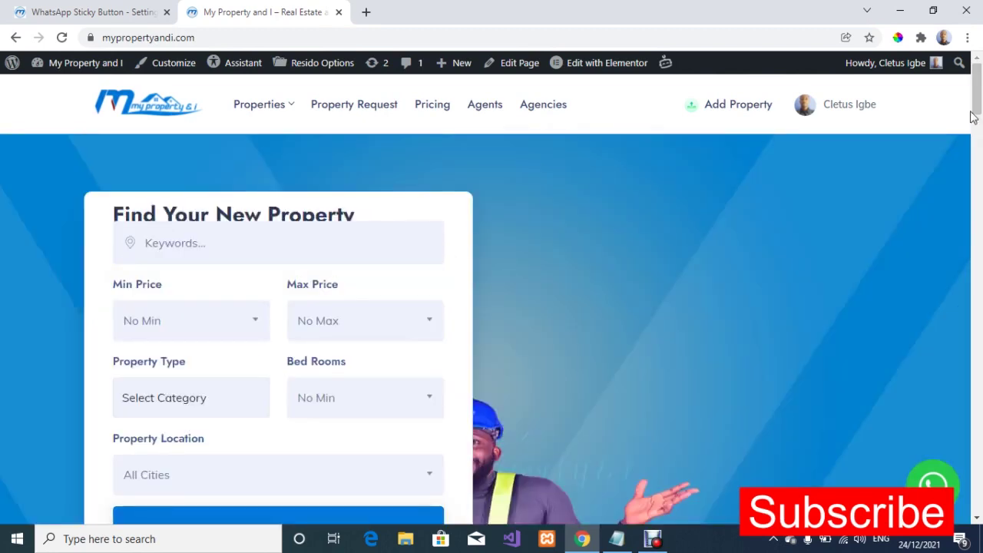